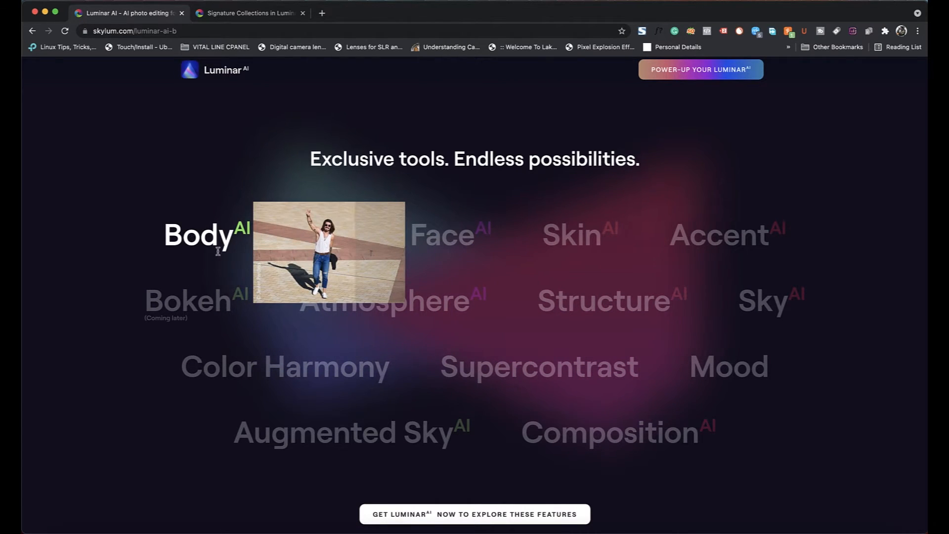
Examine the exclusive AI tools listed on the Luminar AI web page and switch to the Luminar AI application.
mouse_move(719, 239)
mouse_move(171, 326)
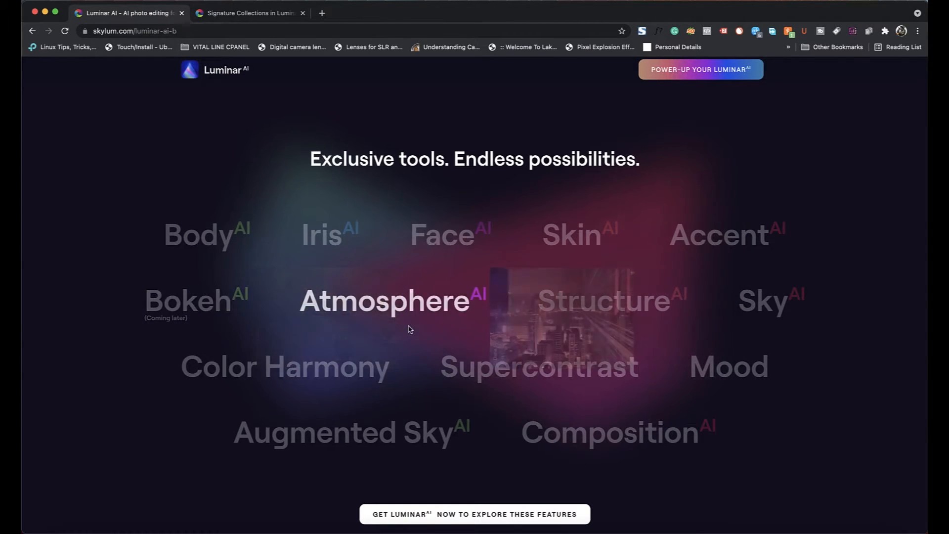
mouse_move(299, 420)
scroll(299, 413, down, 4)
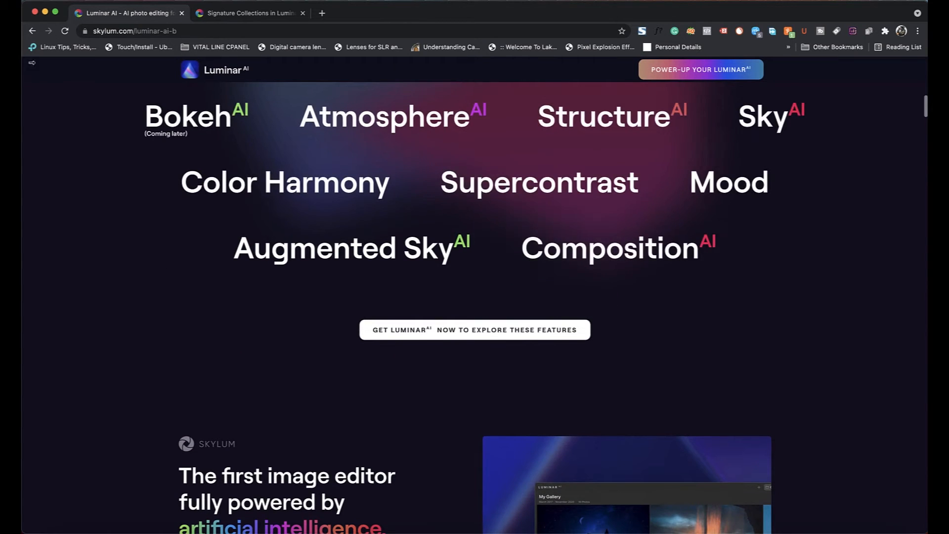
click(45, 11)
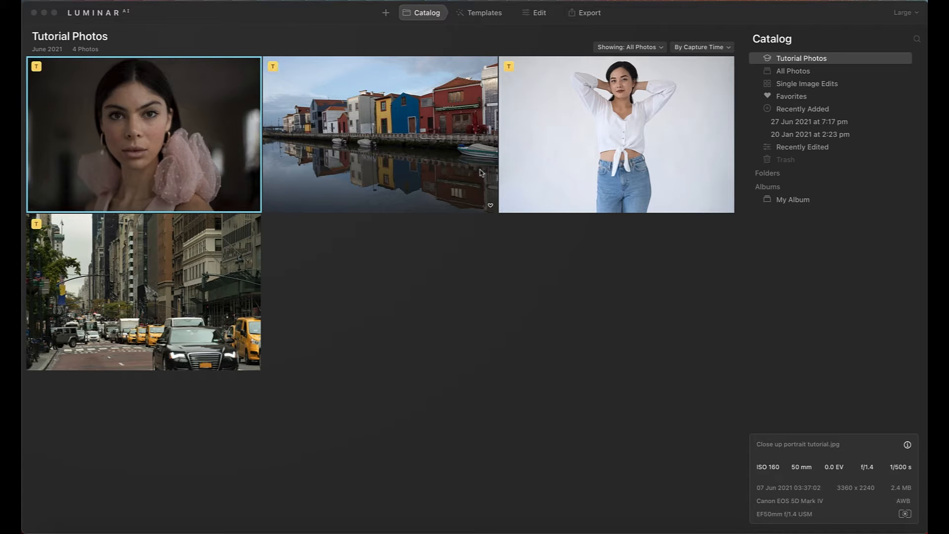
List all photos in the catalog and look at the options for adding images and the template workspace.
click(793, 71)
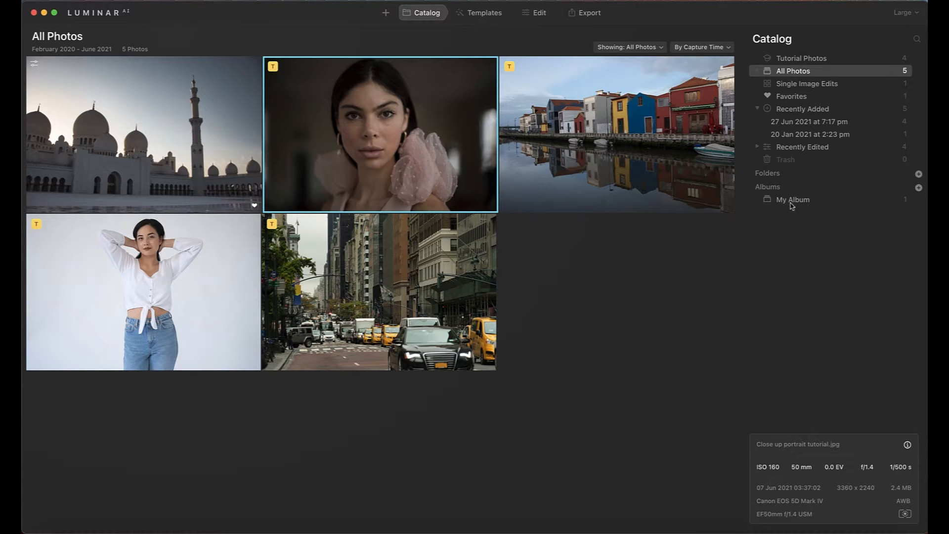
click(386, 13)
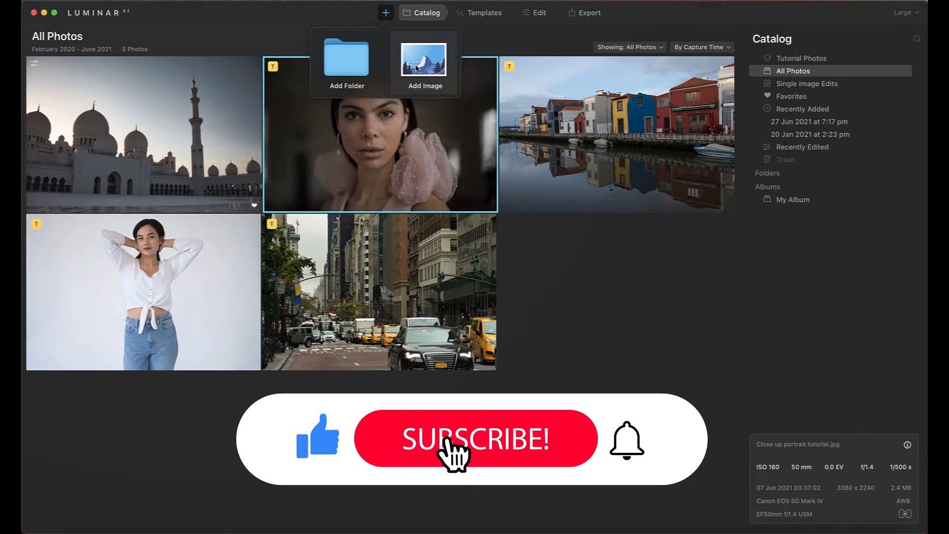
click(484, 13)
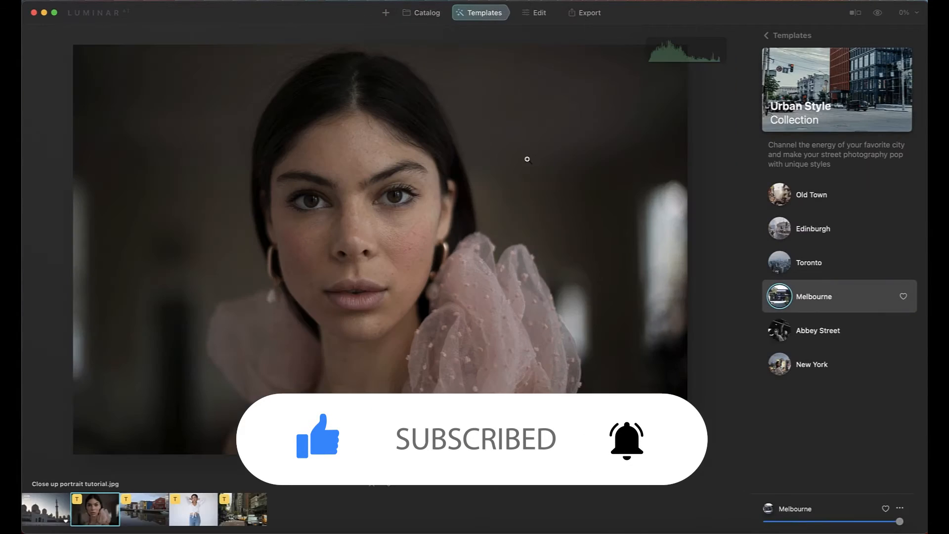
click(409, 17)
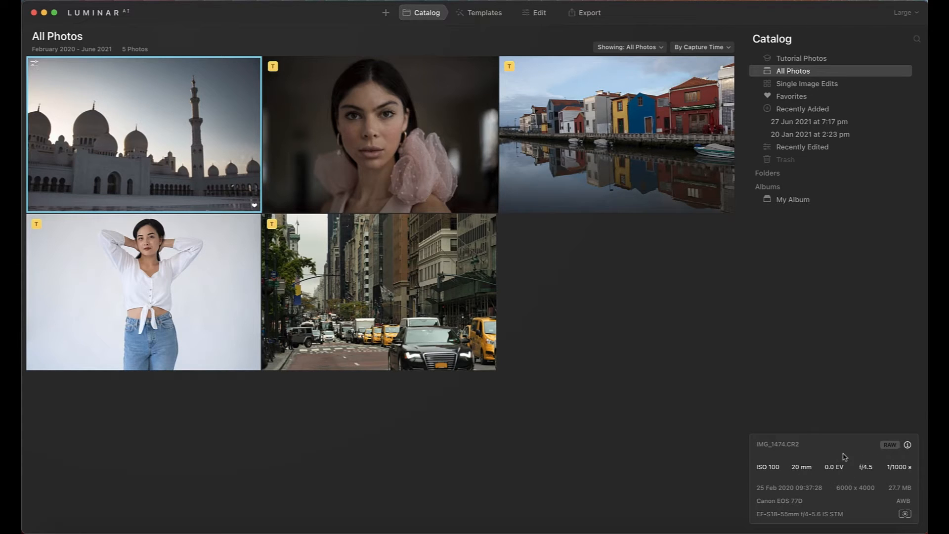
Select the mosque photo IMG_1474.CR2 in the catalog and open it in the template workspace.
click(381, 170)
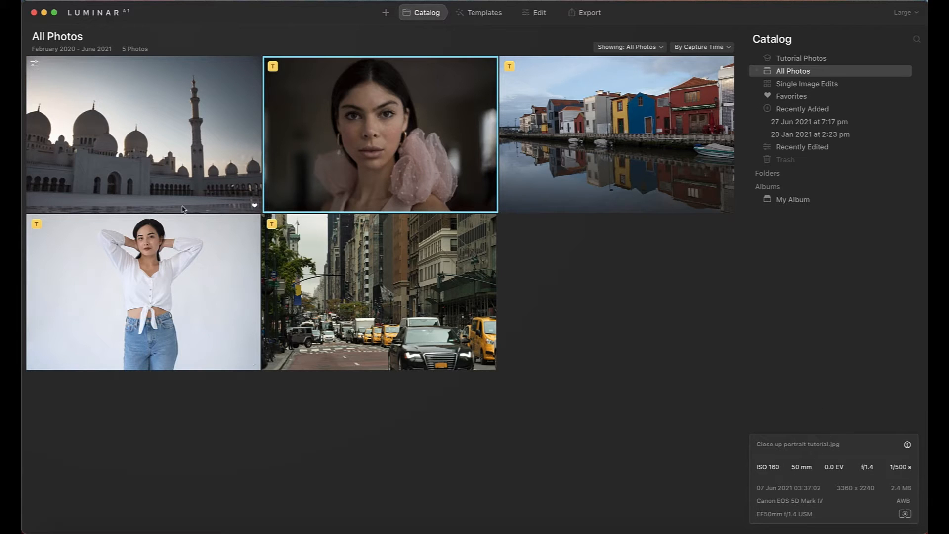
click(154, 156)
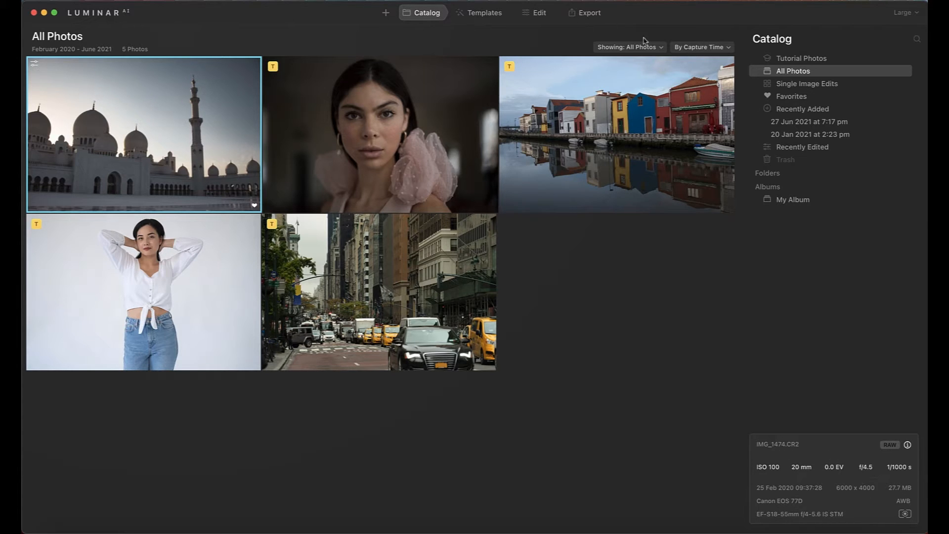
click(478, 13)
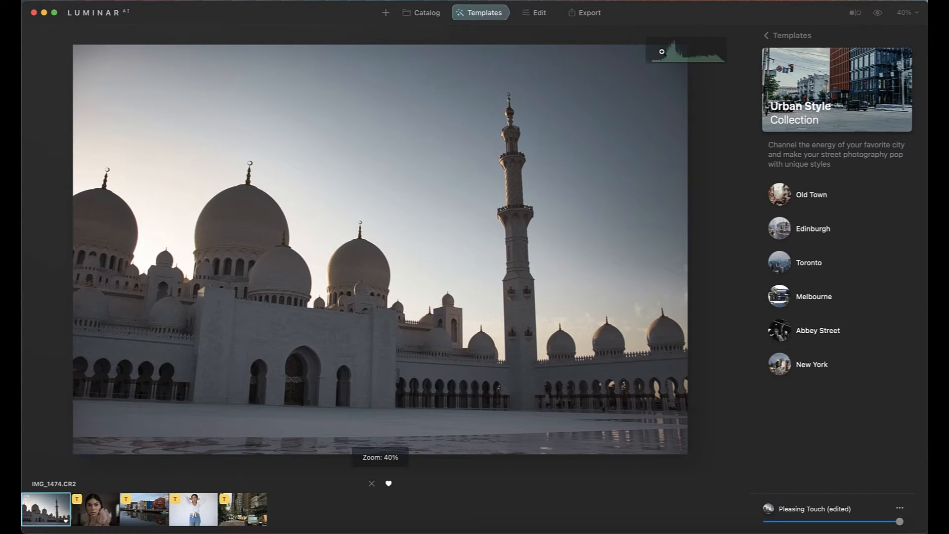
Check the mosque photo's highlight clipping through the histogram's warning overlay and hide the histogram.
right_click(467, 147)
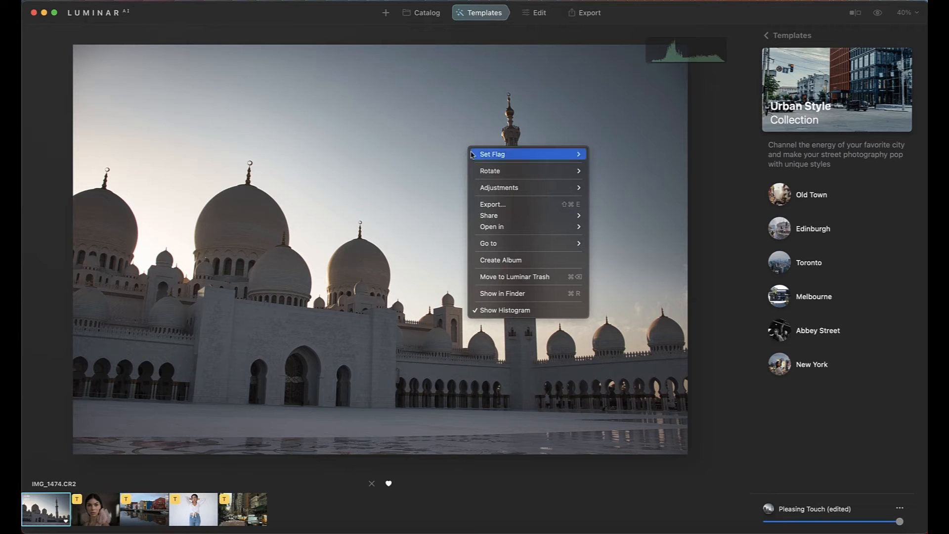
click(725, 102)
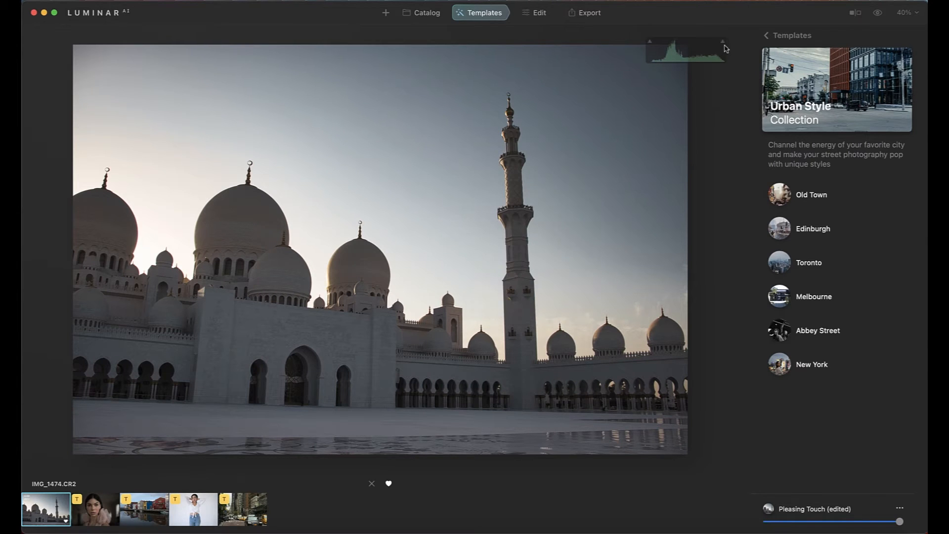
click(723, 43)
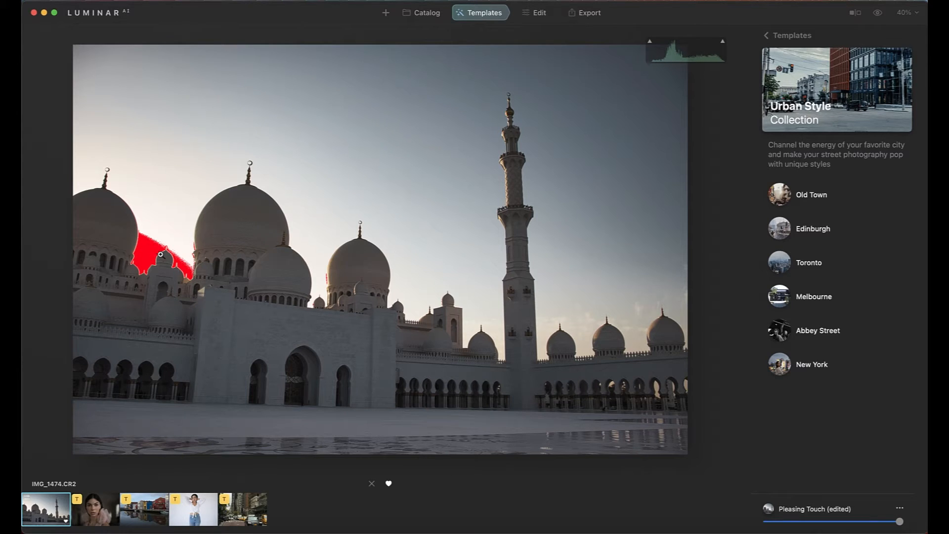
click(724, 44)
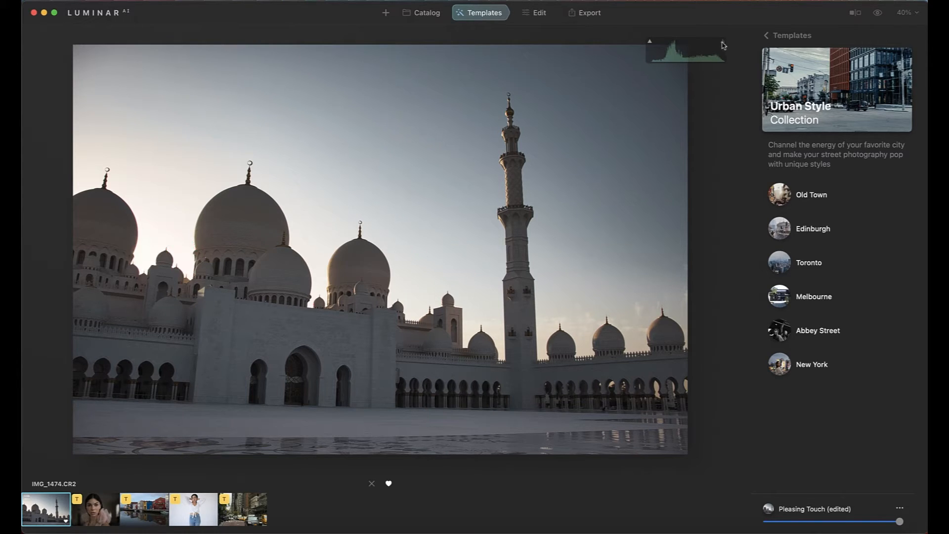
right_click(412, 110)
click(464, 274)
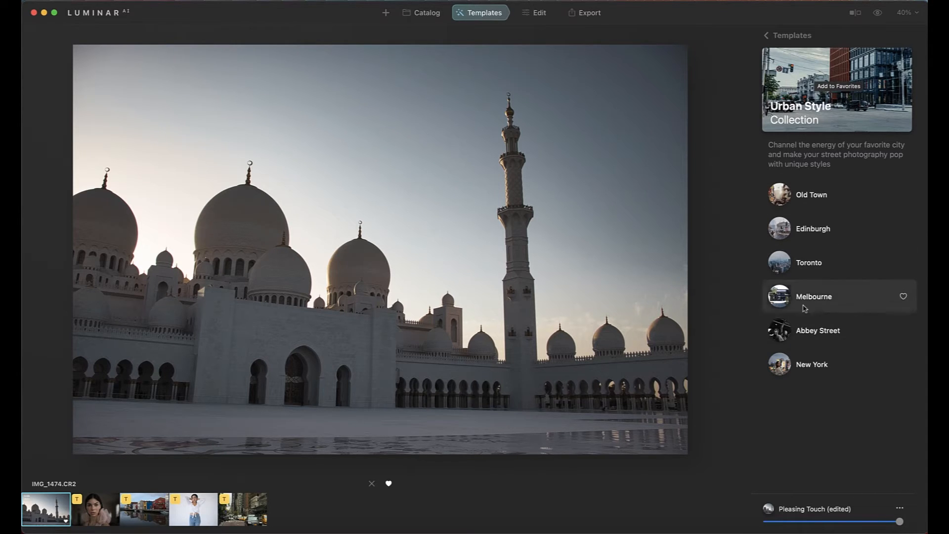
Browse the template collections suggested for this photo and open the Big Screen collection.
click(791, 36)
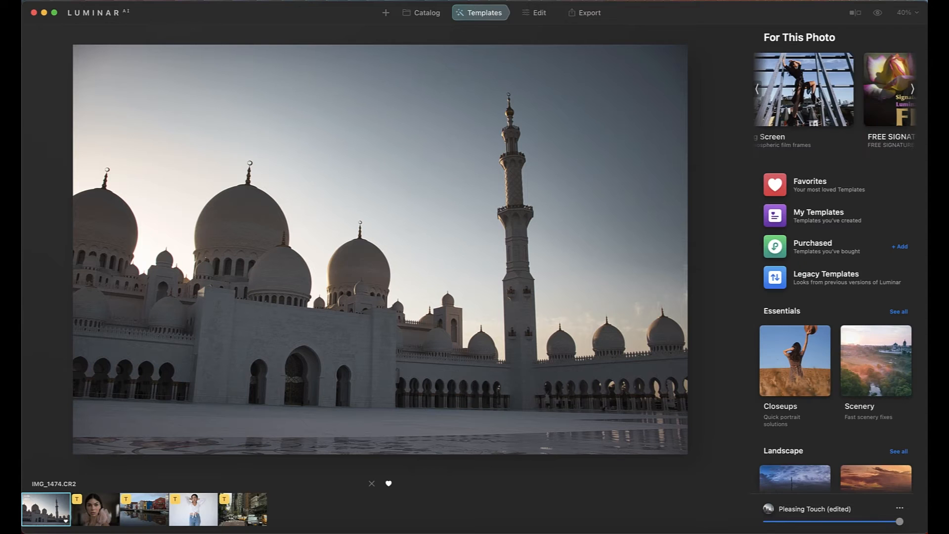
scroll(820, 98, right, 3)
scroll(826, 95, right, 2)
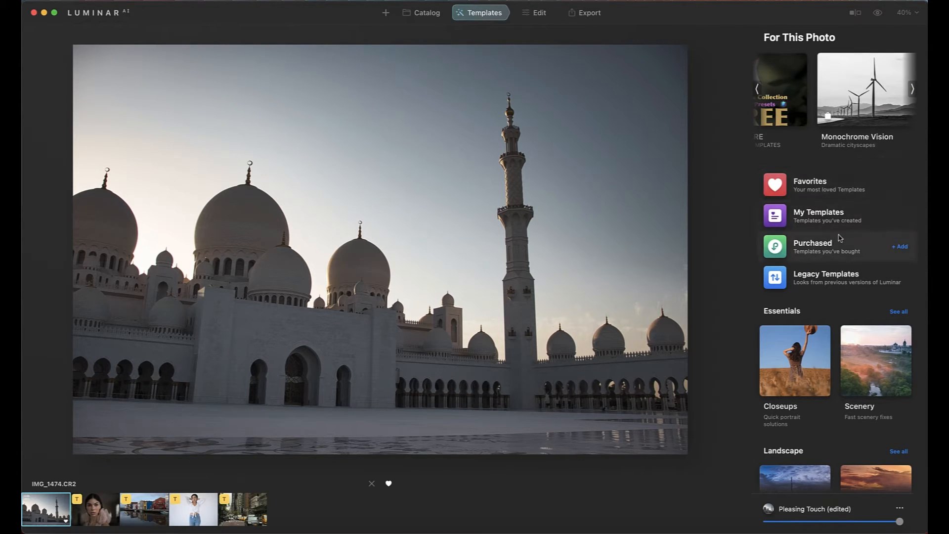
scroll(807, 77, left, 3)
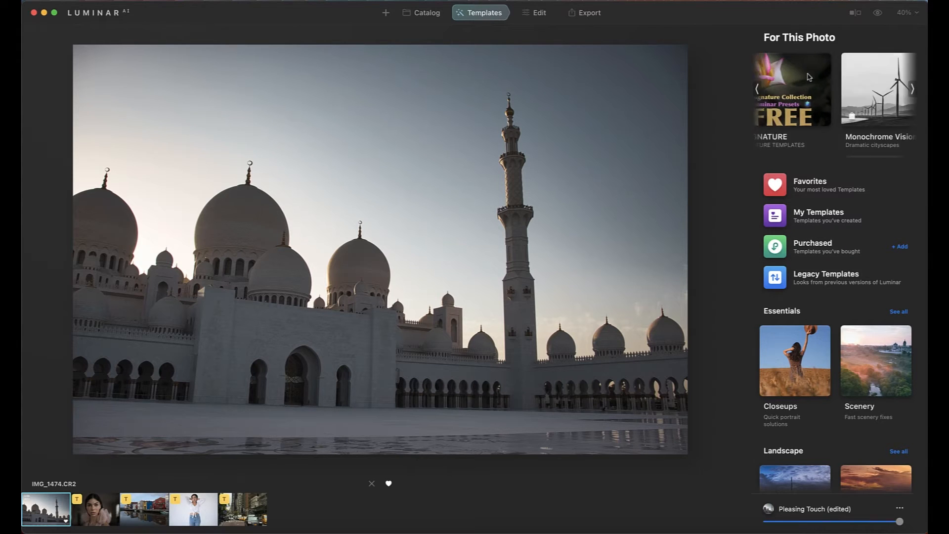
scroll(805, 75, left, 2)
click(803, 79)
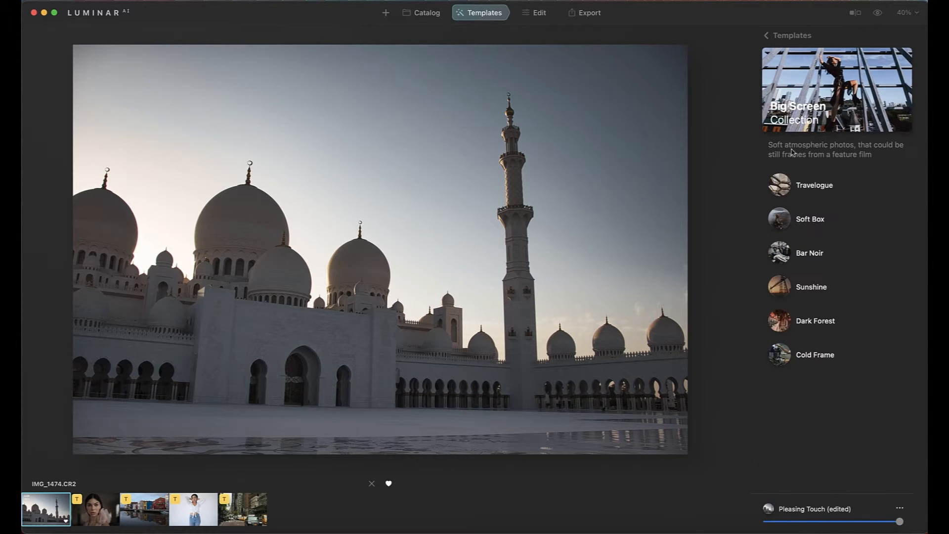
Try the Soft Box, Bar Noir, Sunshine and Cold Frame templates on the mosque photo and apply Dark Forest.
click(814, 219)
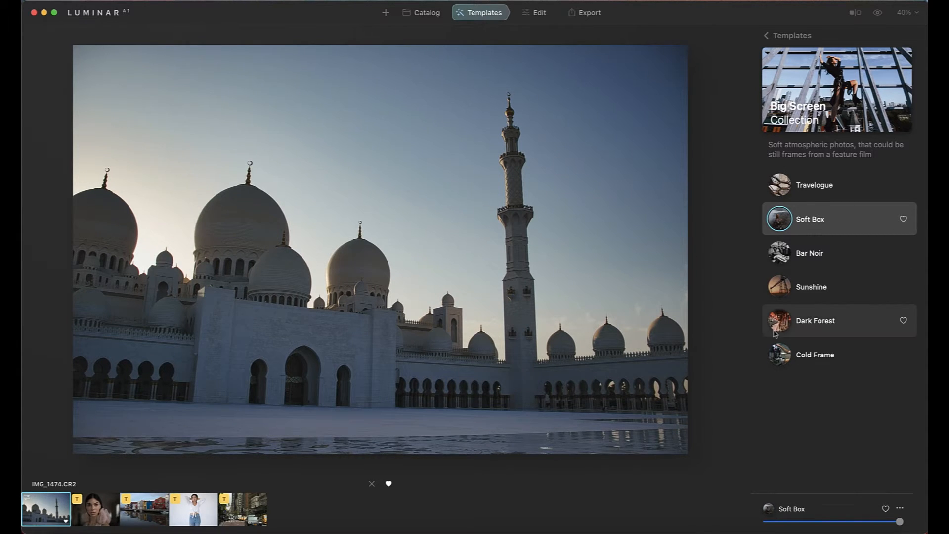
click(791, 259)
click(786, 297)
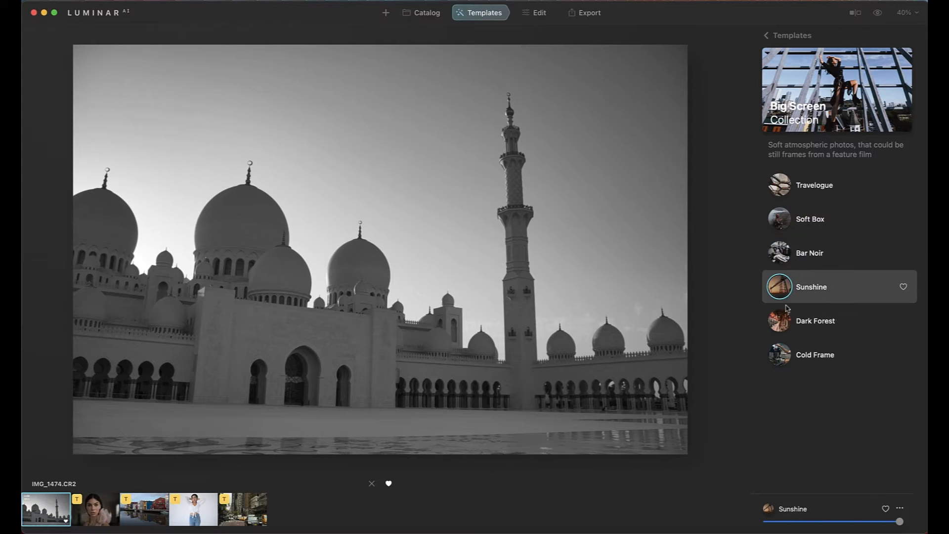
click(786, 329)
click(783, 359)
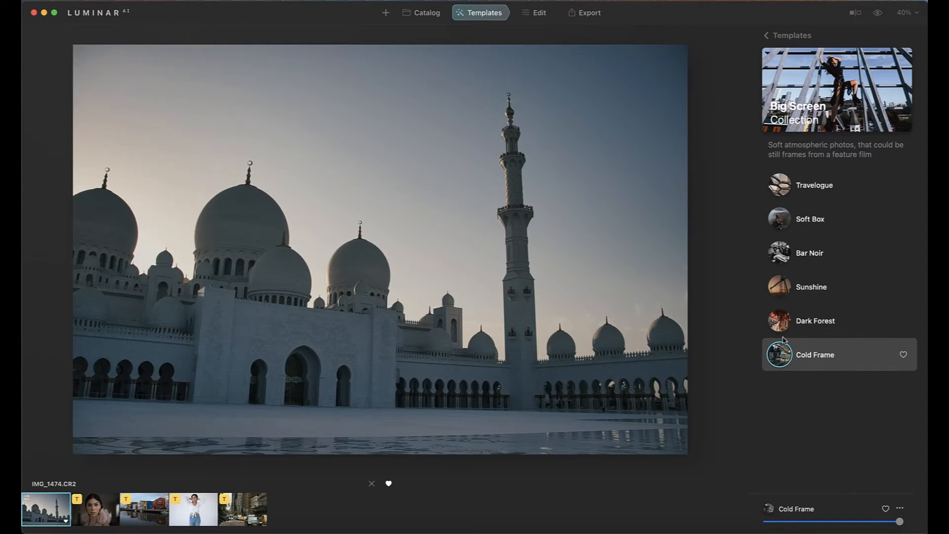
click(783, 329)
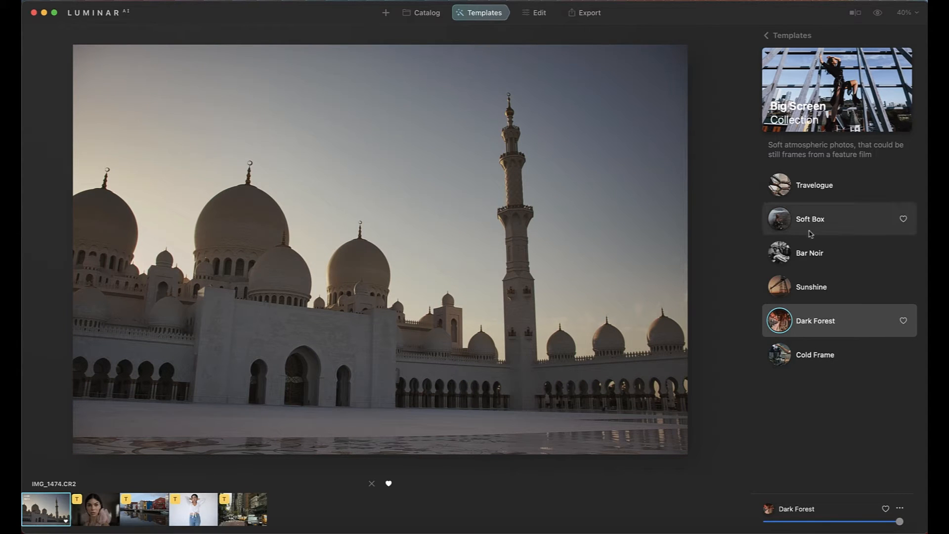
Return to the template overview and examine the Essentials, Landscape, Mother Nature, Portrait and Macro collections.
click(767, 35)
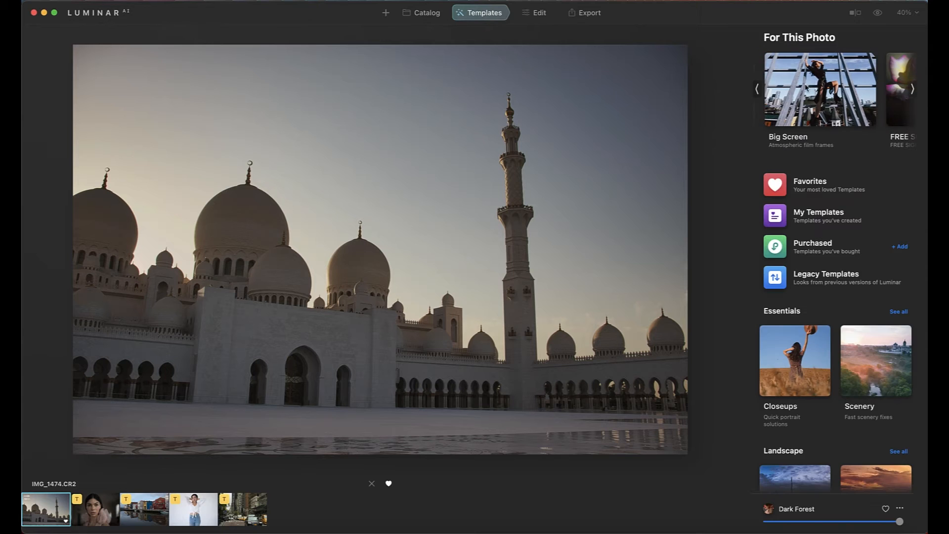
scroll(816, 336, down, 3)
scroll(817, 336, down, 3)
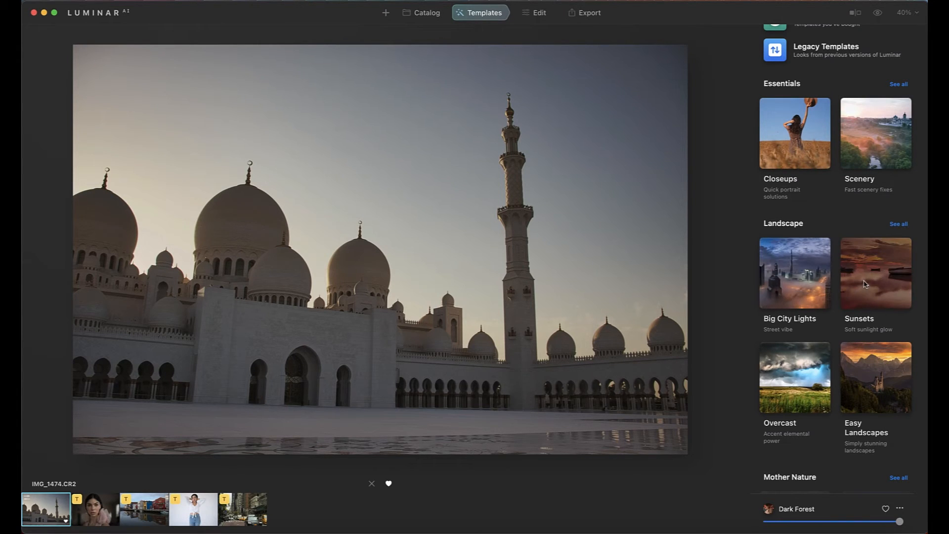
scroll(851, 302, down, 5)
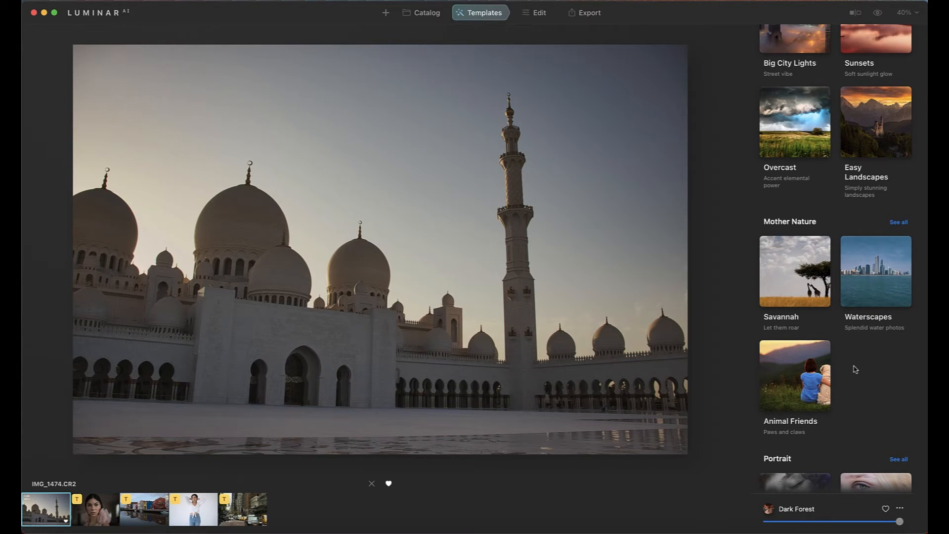
scroll(852, 368, down, 5)
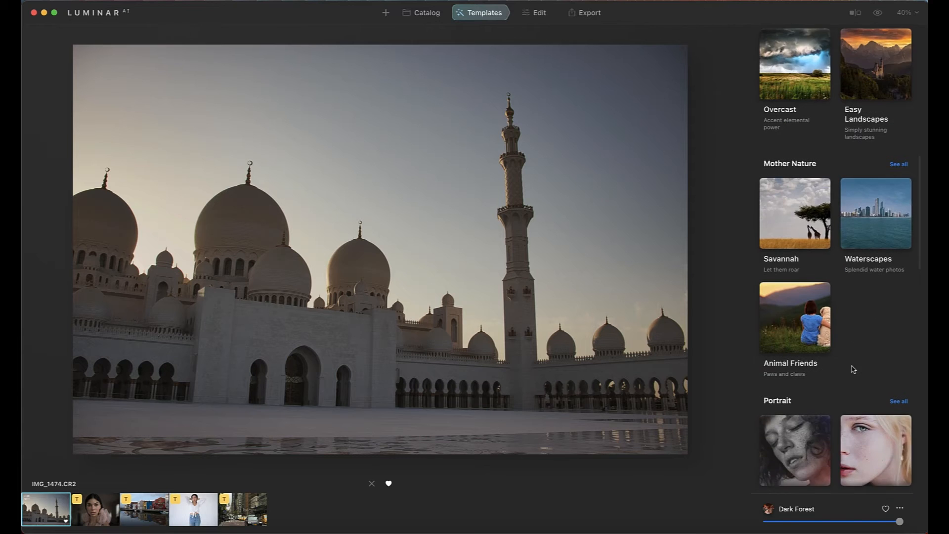
scroll(851, 369, down, 1)
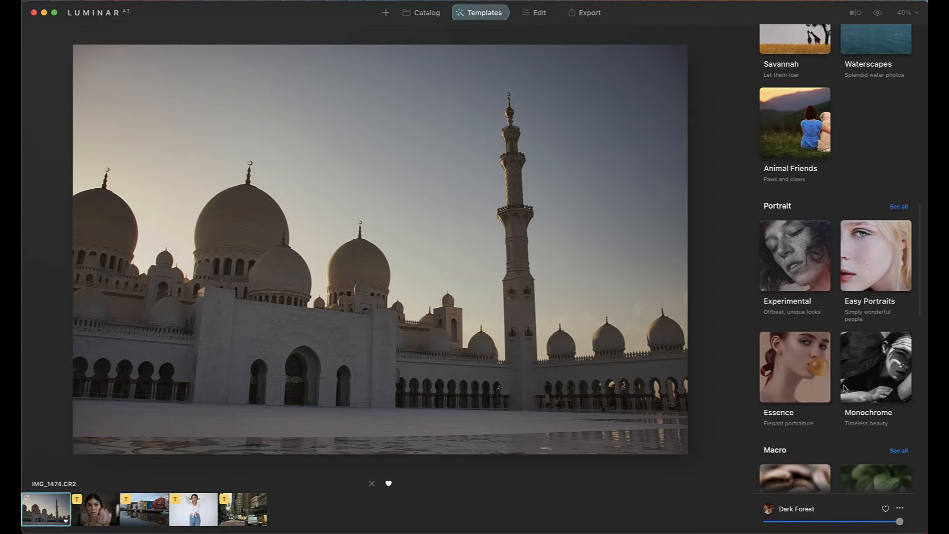
scroll(840, 327, up, 5)
scroll(840, 327, up, 10)
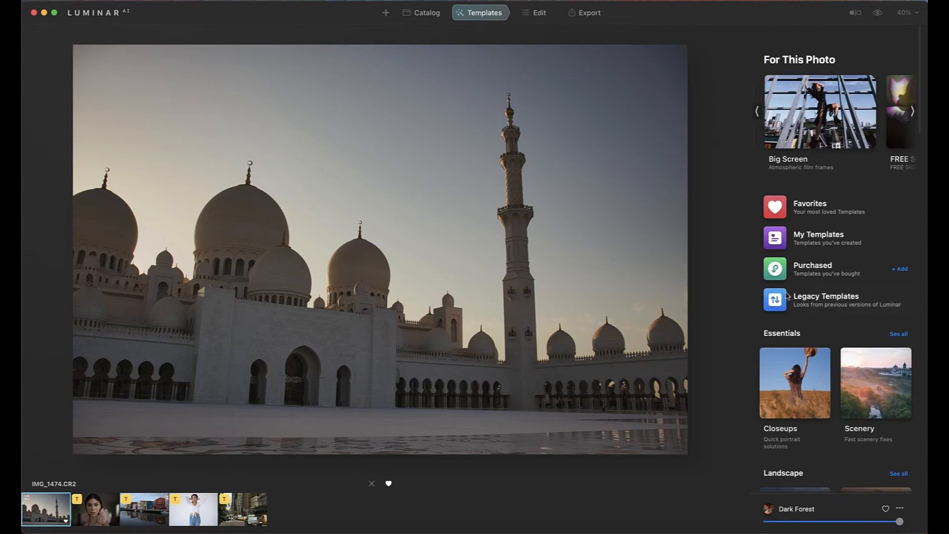
Set Accent to 49 in the Enhance AI editing tool and reset all of the tool's adjustments.
click(534, 14)
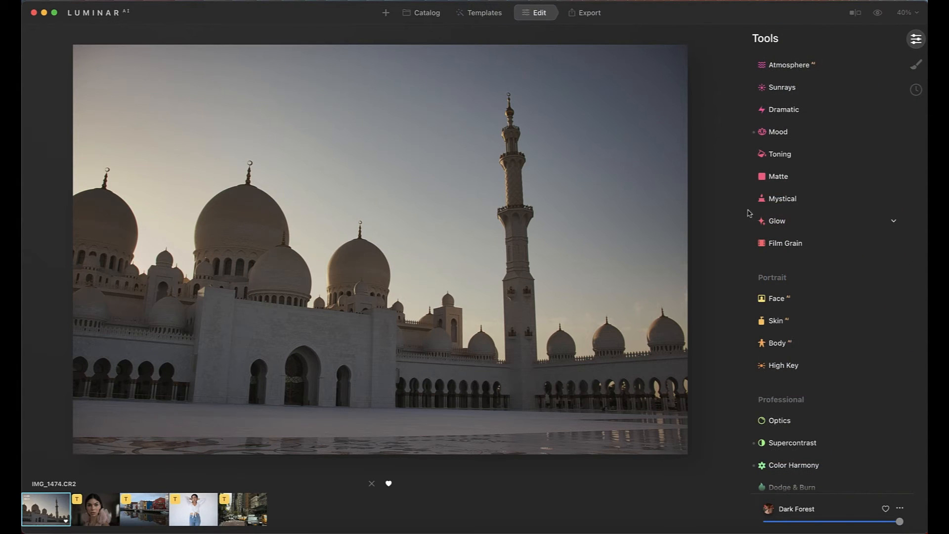
scroll(761, 220, up, 7)
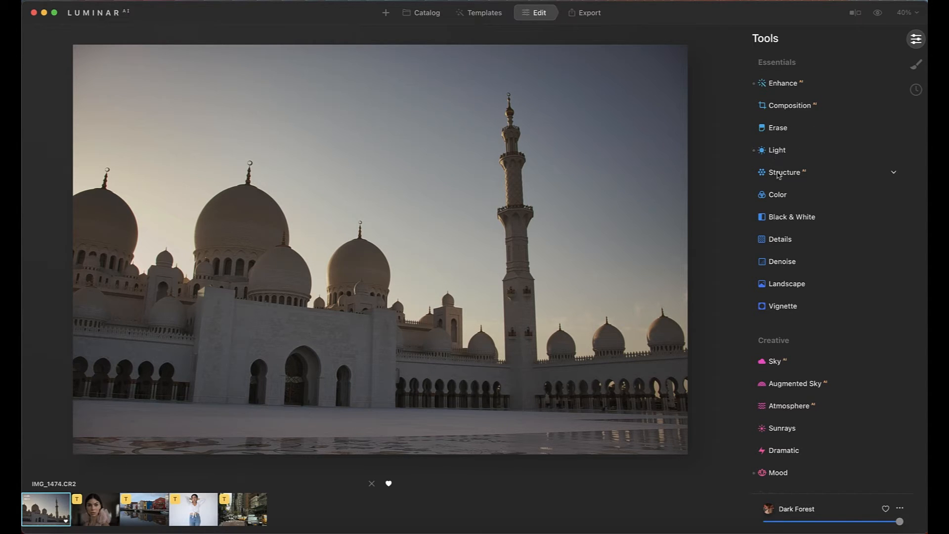
click(785, 87)
mouse_move(823, 117)
mouse_down()
mouse_move(879, 116)
mouse_move(806, 127)
mouse_move(880, 117)
mouse_move(862, 128)
mouse_move(826, 127)
mouse_up()
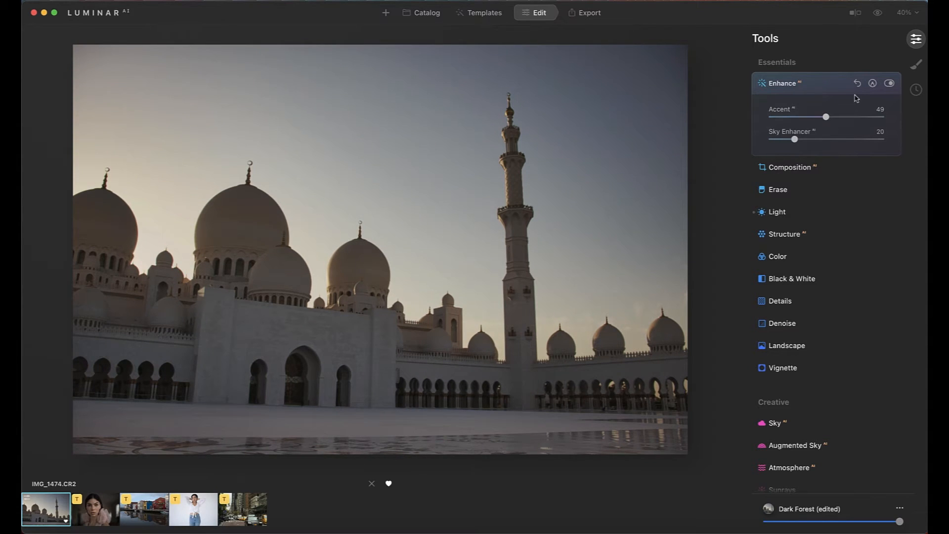
click(857, 85)
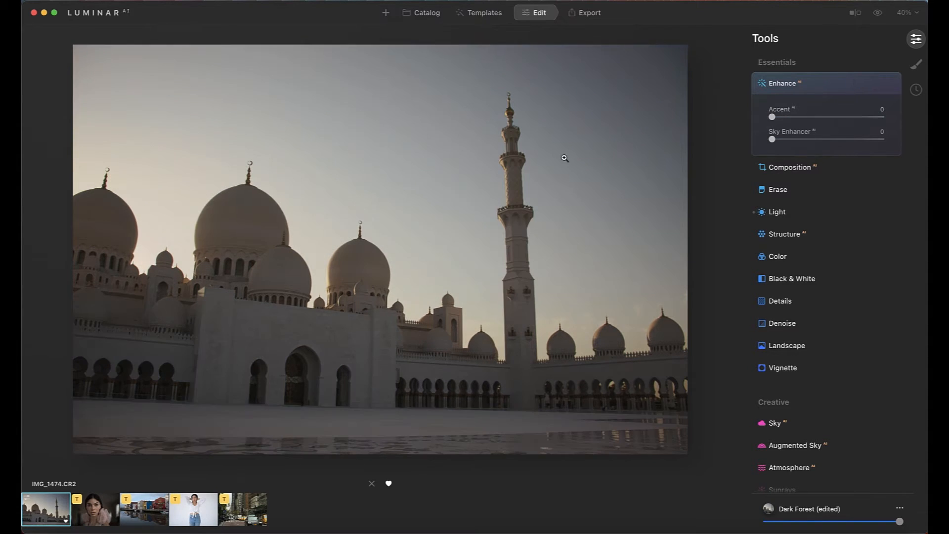
Crop the mosque photo automatically with Composition AI, using the Original ratio.
click(778, 167)
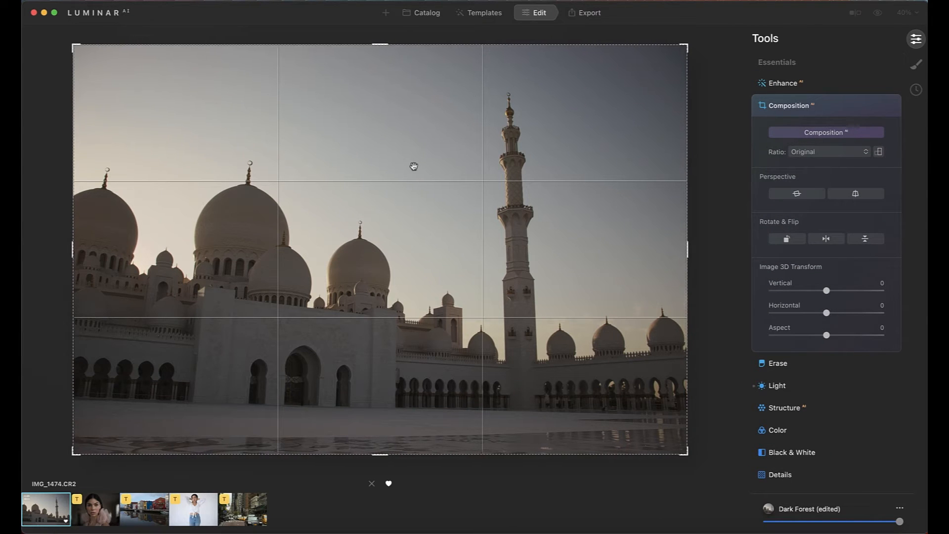
click(825, 133)
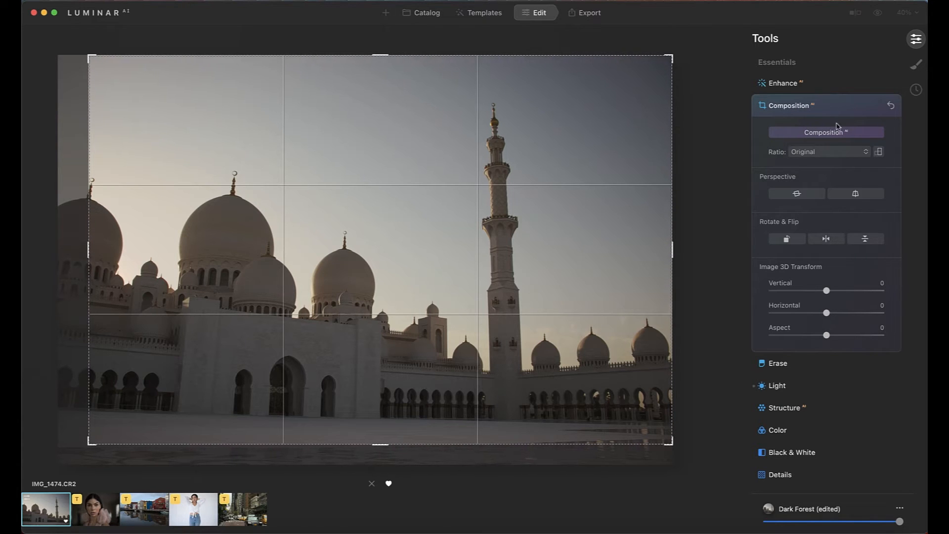
Reset the Composition AI crop on the mosque photo and leave the crop tool.
click(891, 105)
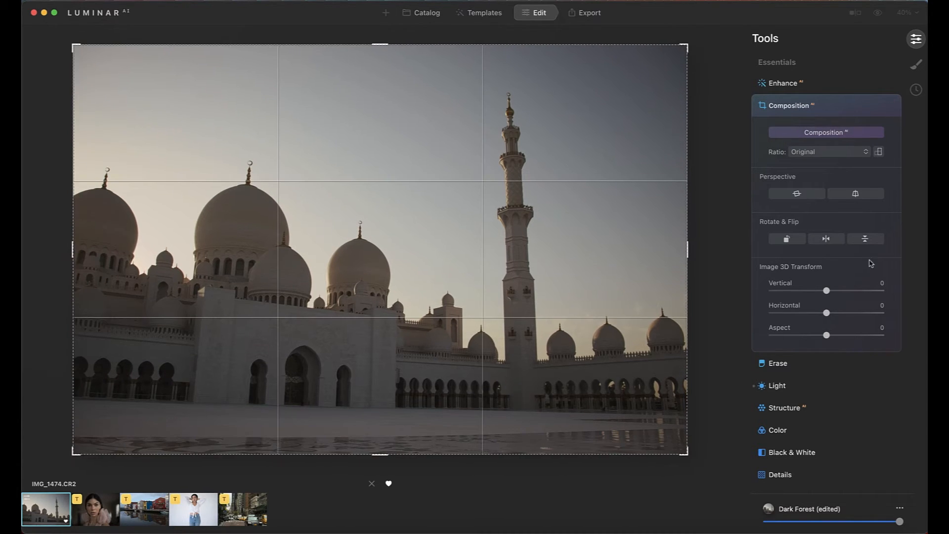
click(788, 84)
click(787, 84)
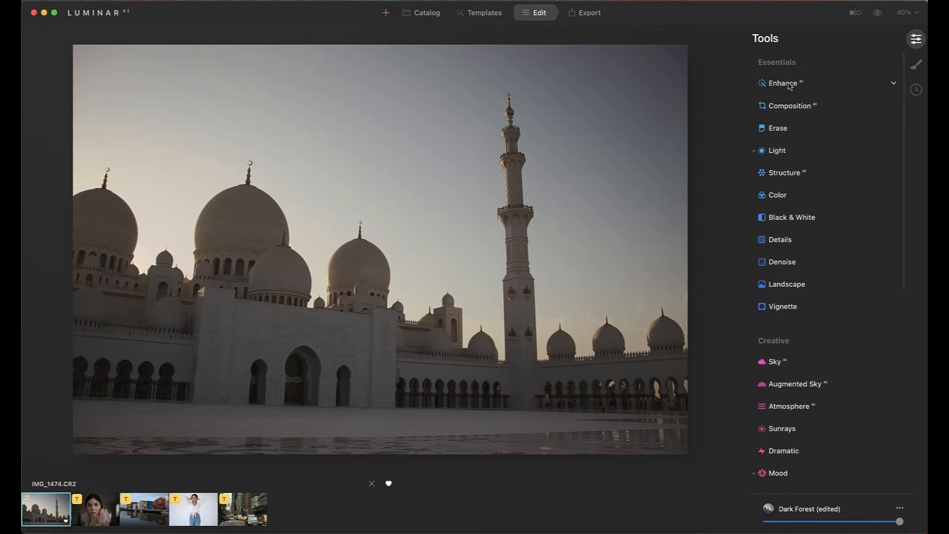
Set Structure AI Amount to 46 and raise its Boost on the mosque photo.
click(780, 173)
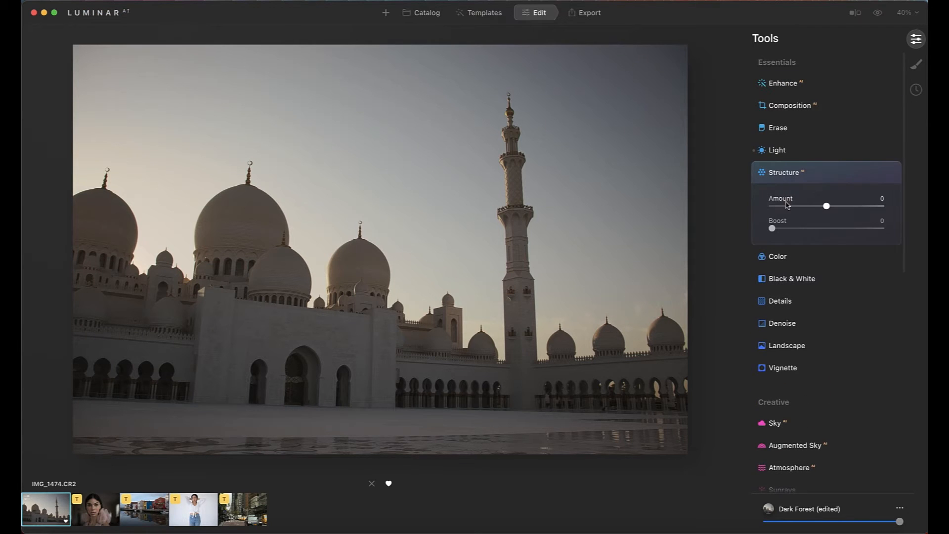
drag(830, 209, 856, 208)
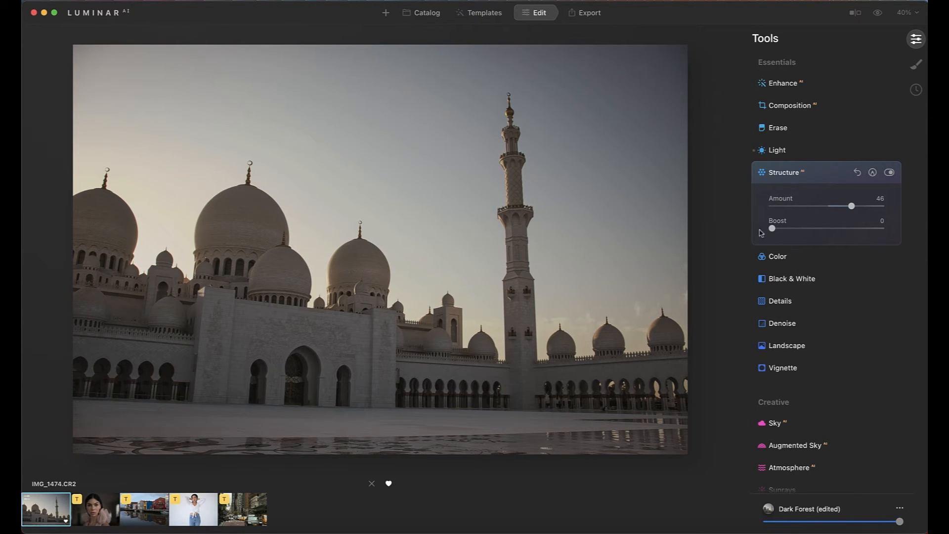
drag(772, 228, 819, 229)
click(795, 174)
Try a cloudy blue sky, Blue Sky 4 and Dramatic Sky 1 as replacement skies with Sky AI.
scroll(824, 274, down, 2)
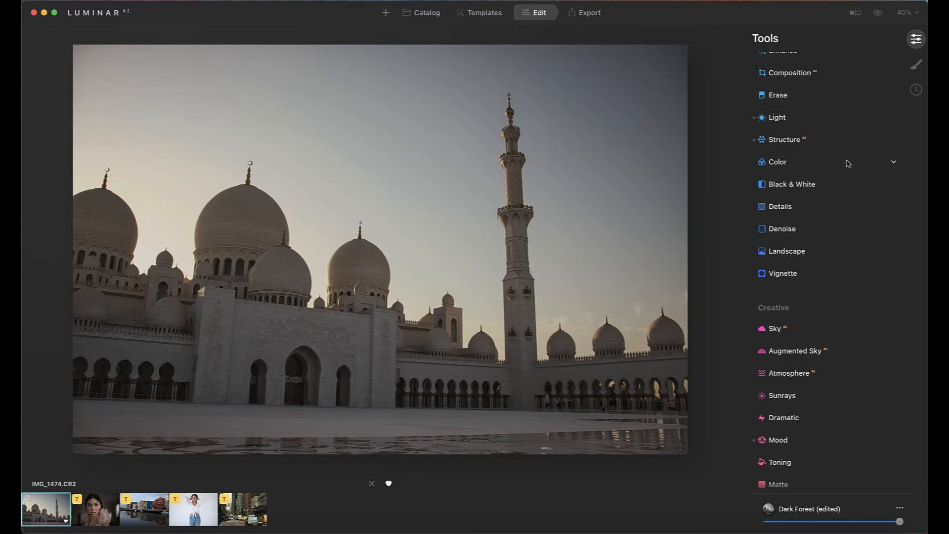
scroll(751, 215, up, 2)
scroll(748, 212, down, 2)
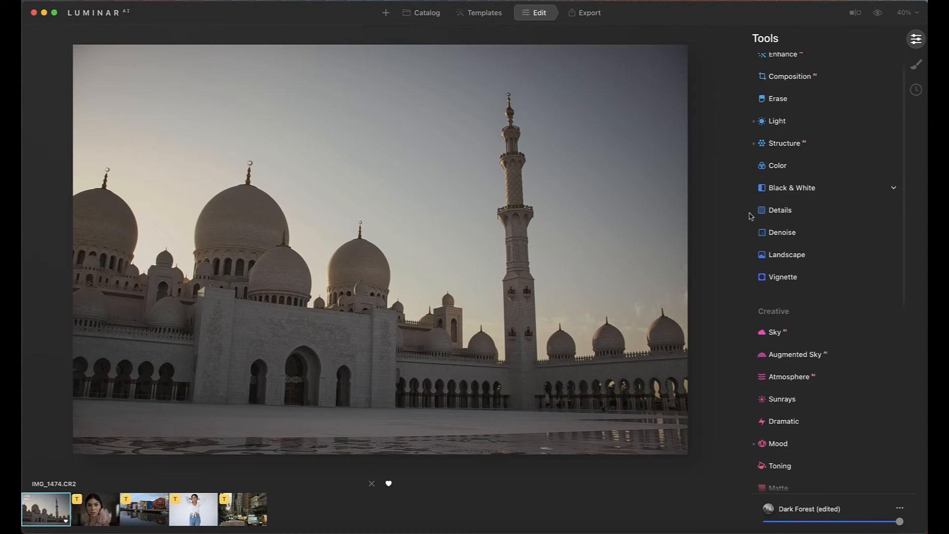
scroll(800, 299, down, 6)
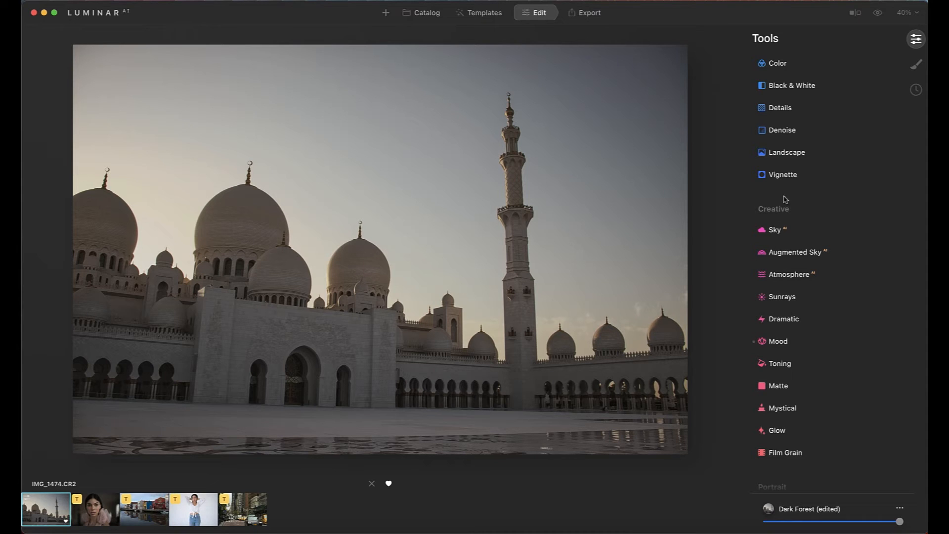
scroll(783, 197, down, 2)
click(774, 183)
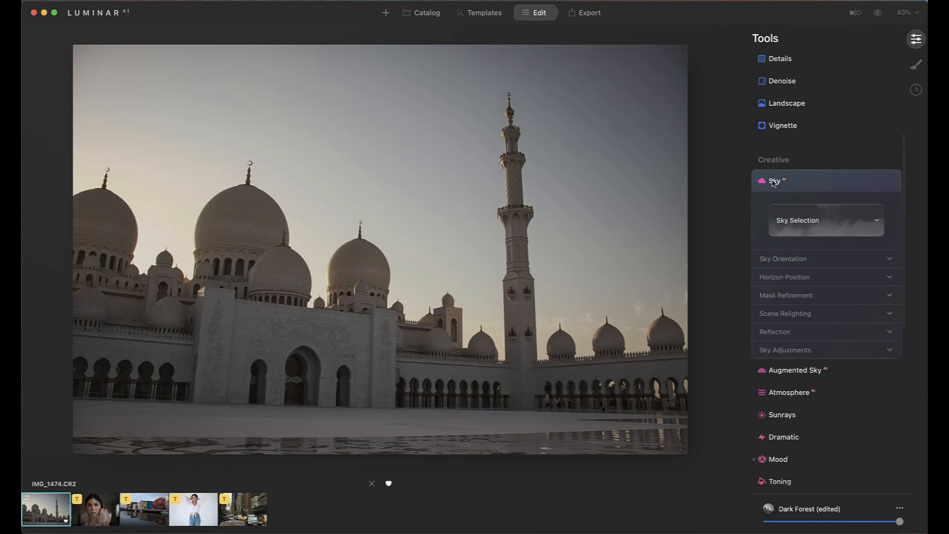
click(824, 220)
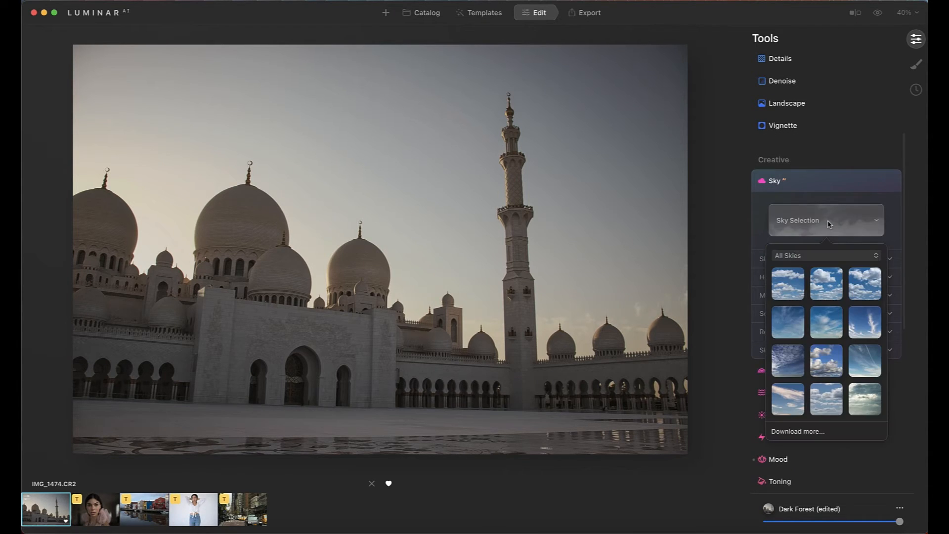
click(834, 362)
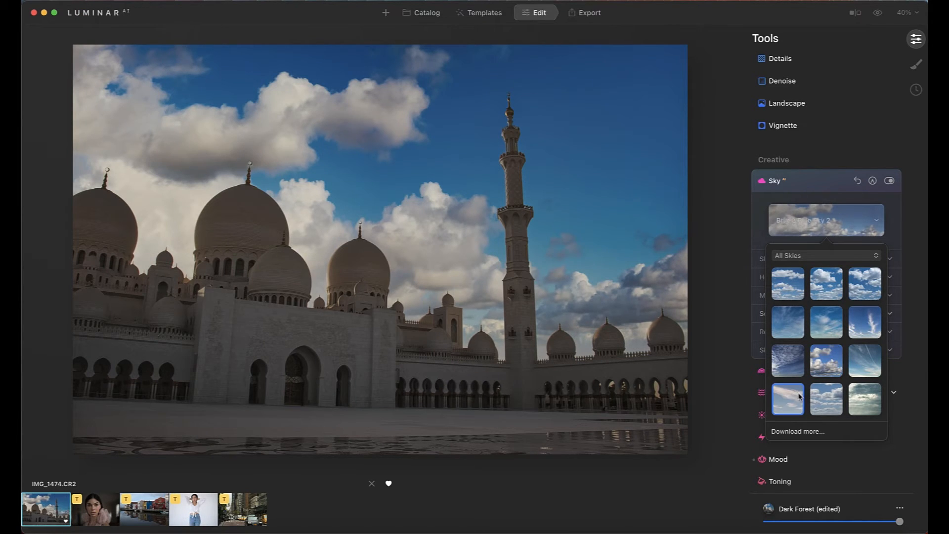
click(789, 330)
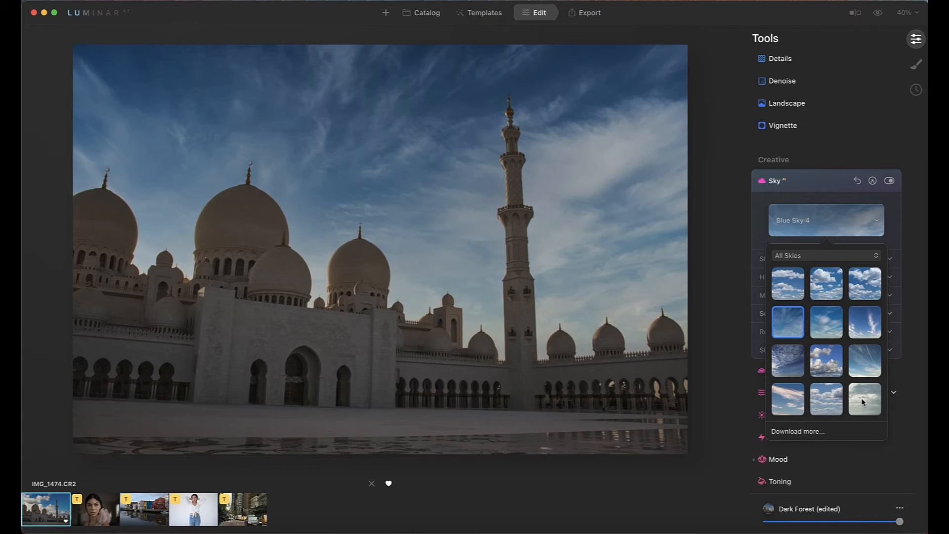
click(862, 400)
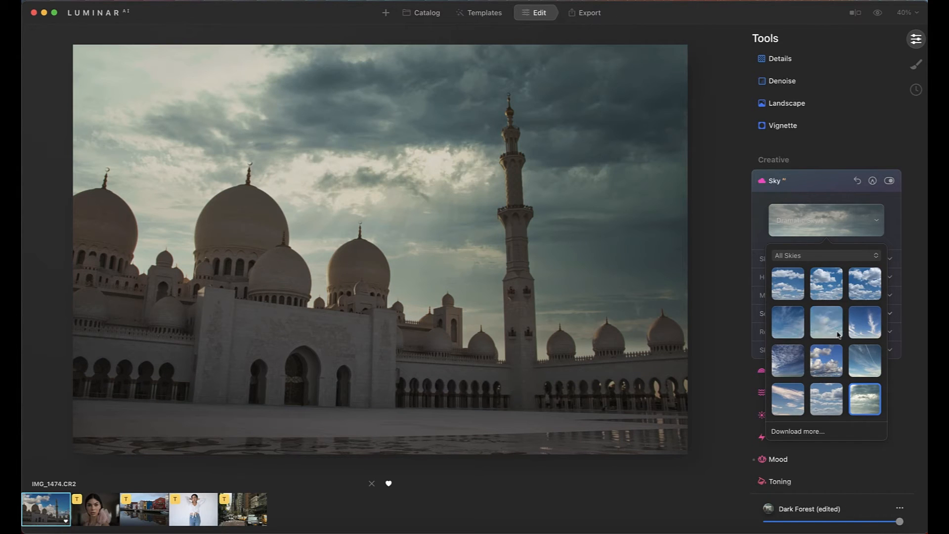
Shift the vertical position of the Dramatic Sky 1 replacement and reset all Sky AI adjustments.
click(821, 227)
click(789, 260)
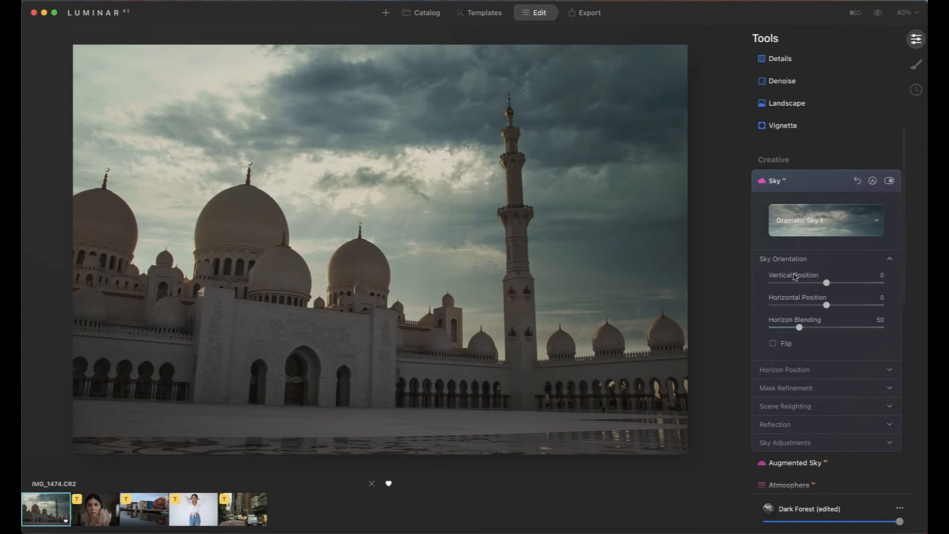
drag(894, 285, 777, 287)
click(857, 180)
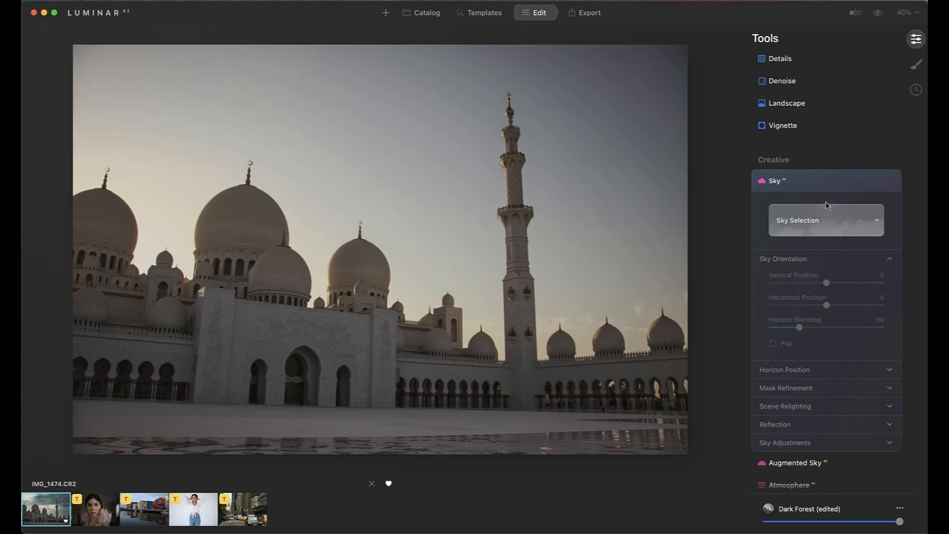
Try Blue Sky 7 with a paint mask brushed across the upper sky, and reset the Sky AI tool.
click(819, 235)
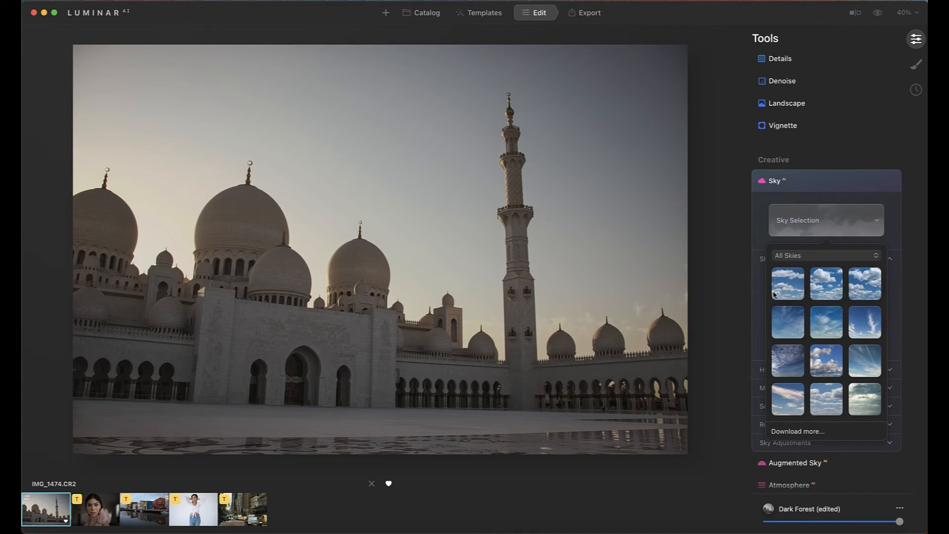
click(787, 351)
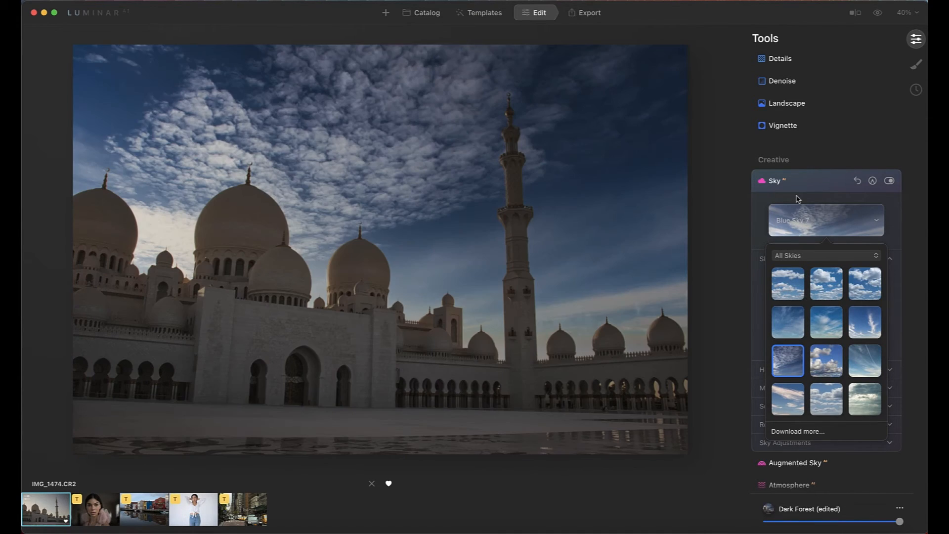
click(872, 180)
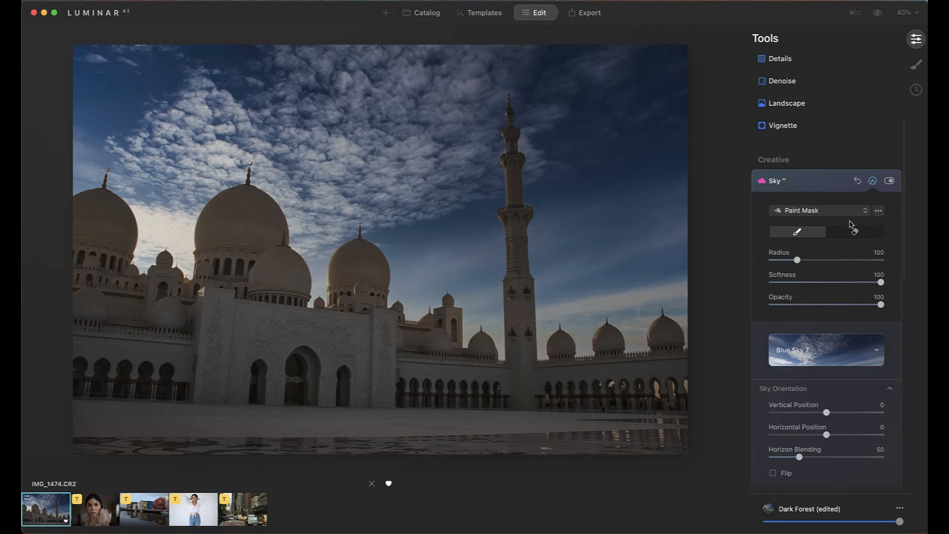
mouse_move(511, 158)
mouse_down()
mouse_move(477, 187)
mouse_move(362, 179)
mouse_move(370, 159)
mouse_move(191, 106)
mouse_move(116, 59)
mouse_up()
drag(642, 167, 652, 263)
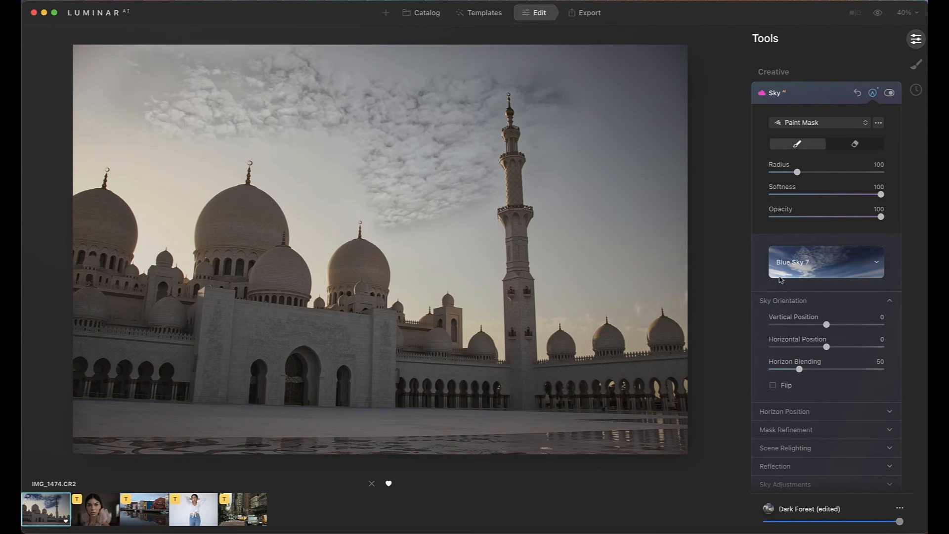
click(857, 94)
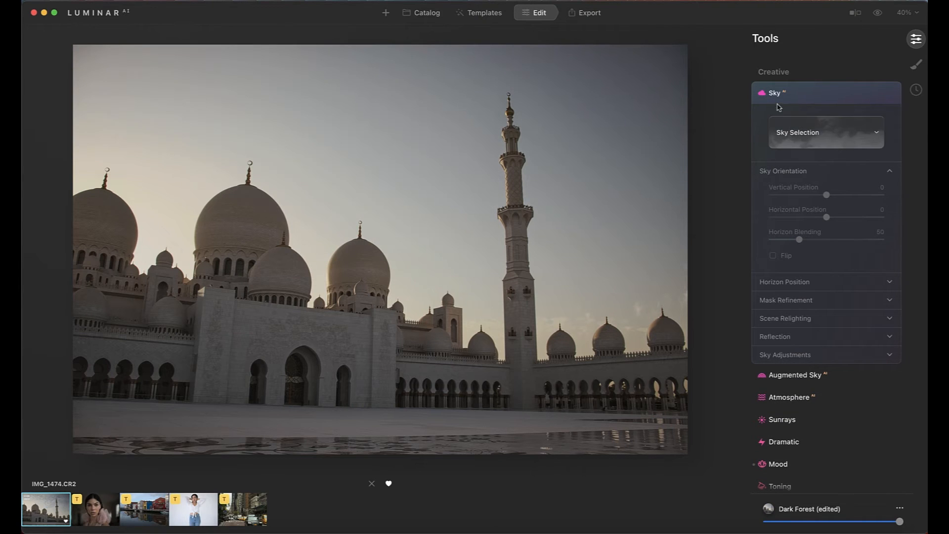
click(779, 100)
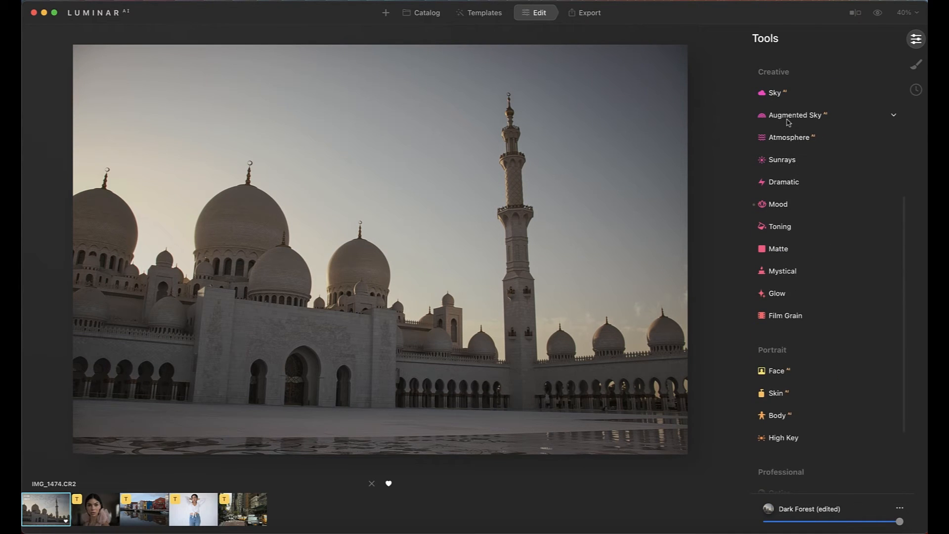
Add the Birds 3 object with Augmented Sky AI and place it, scaled down, in the sky just right of the minaret's tip.
click(788, 118)
click(816, 155)
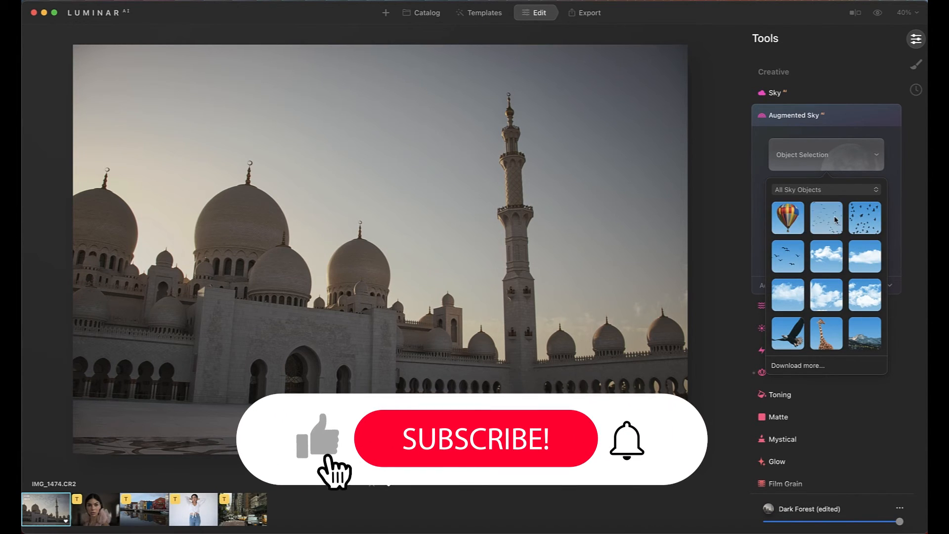
click(775, 258)
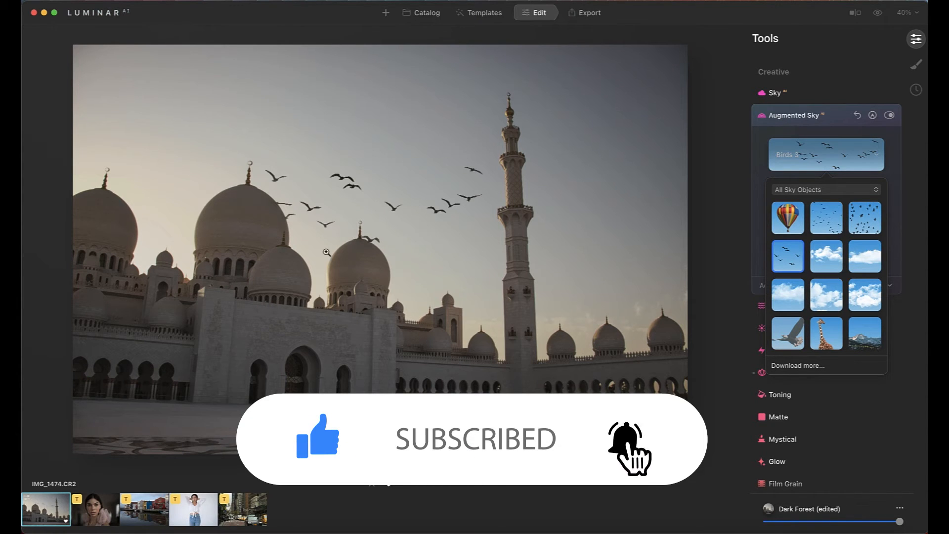
click(824, 143)
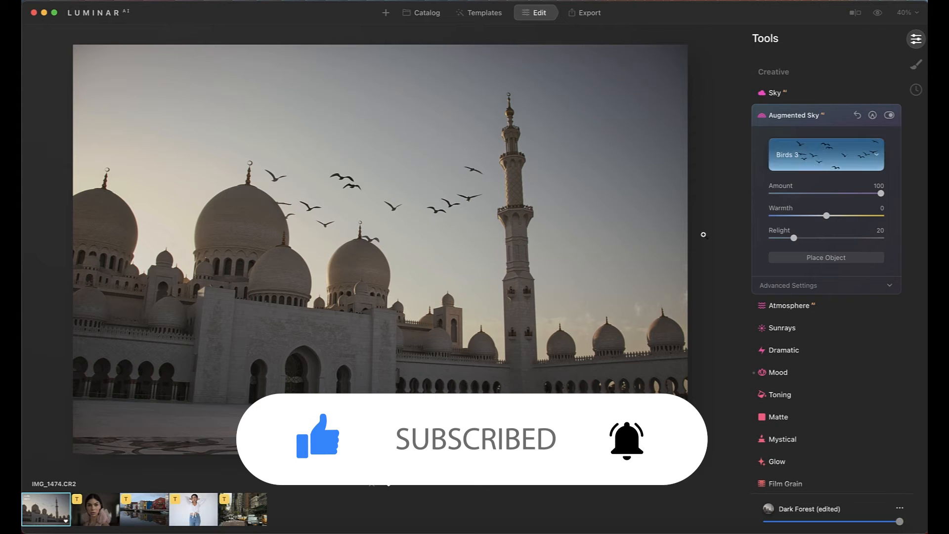
click(802, 259)
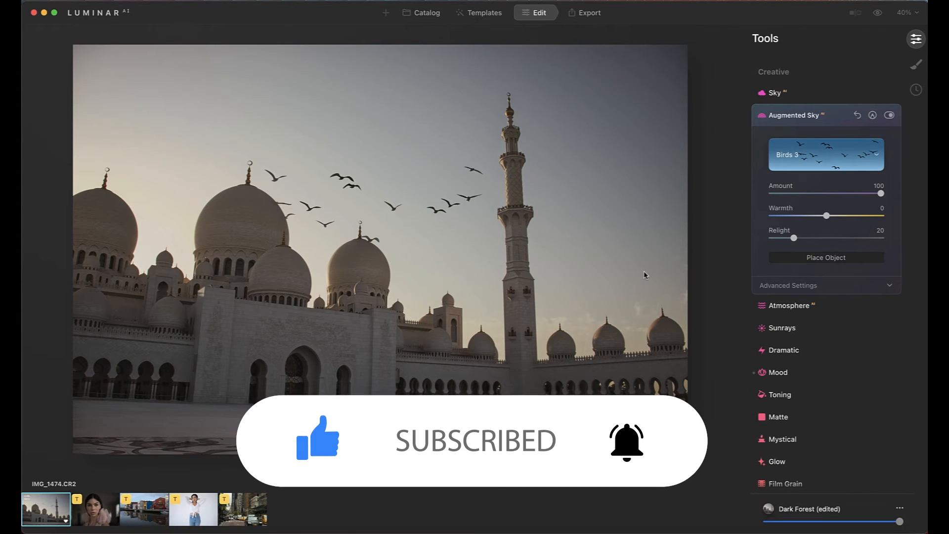
drag(388, 206, 562, 117)
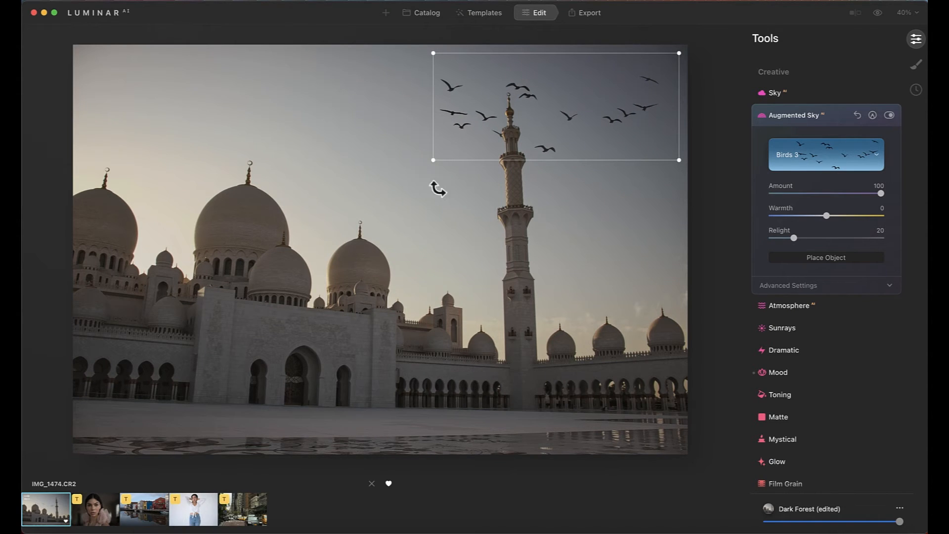
drag(434, 159, 532, 114)
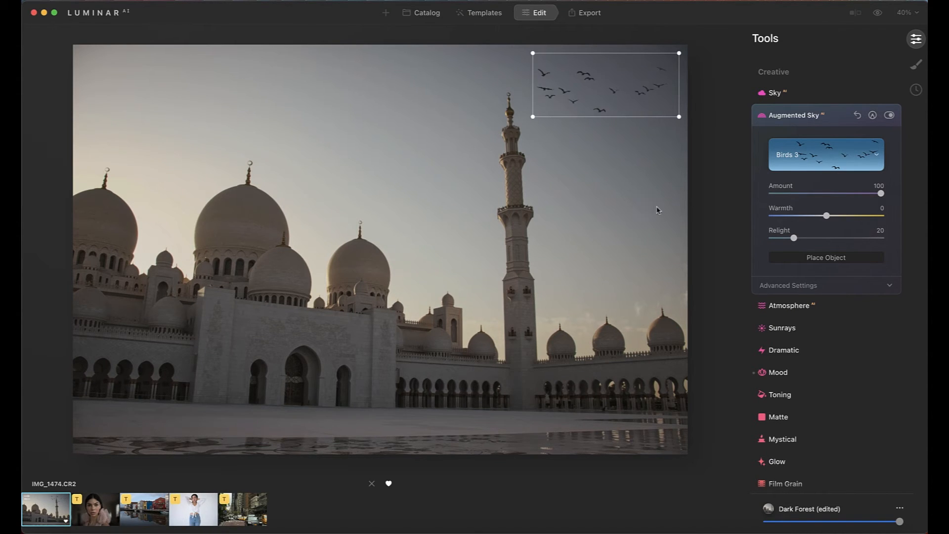
Set the Amount of the birds to 64 and reset the Augmented Sky AI tool.
drag(880, 193, 842, 193)
click(825, 260)
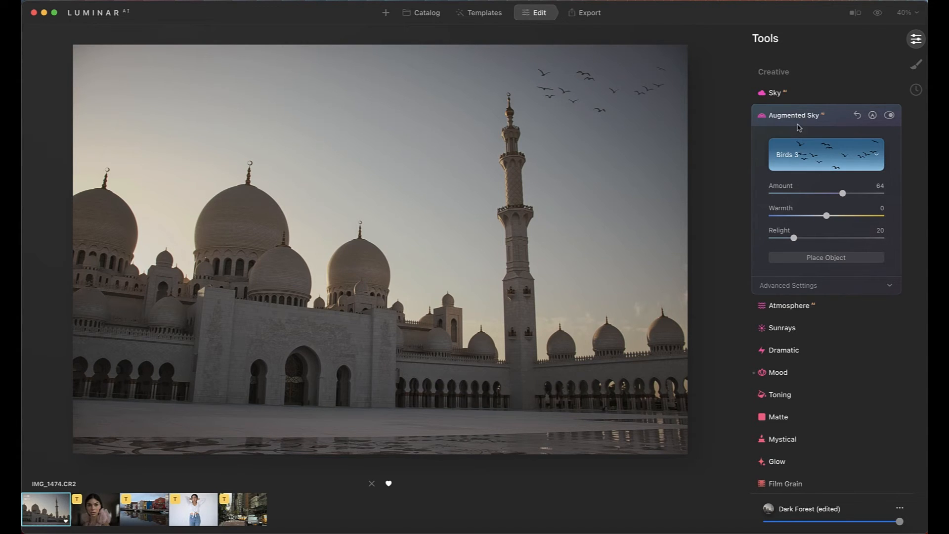
click(856, 115)
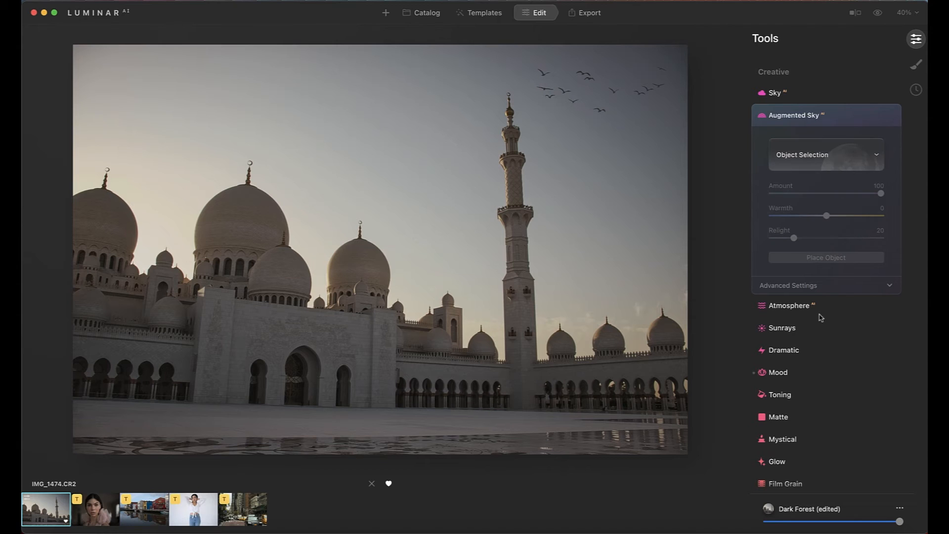
click(792, 116)
Try Atmosphere AI in Fog mode with Amount at 100, and settle on Amount 30 and Depth 65.
click(792, 144)
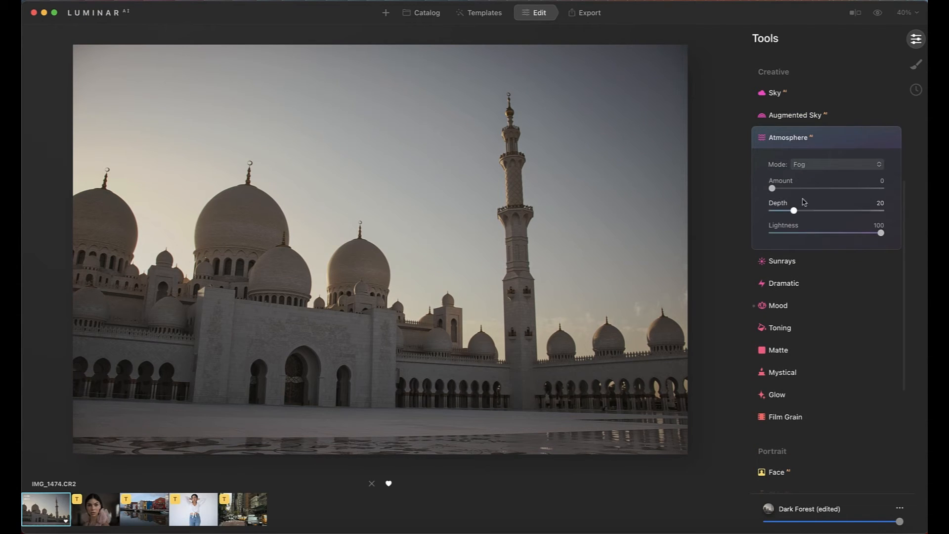
click(810, 164)
click(810, 180)
drag(772, 188, 899, 193)
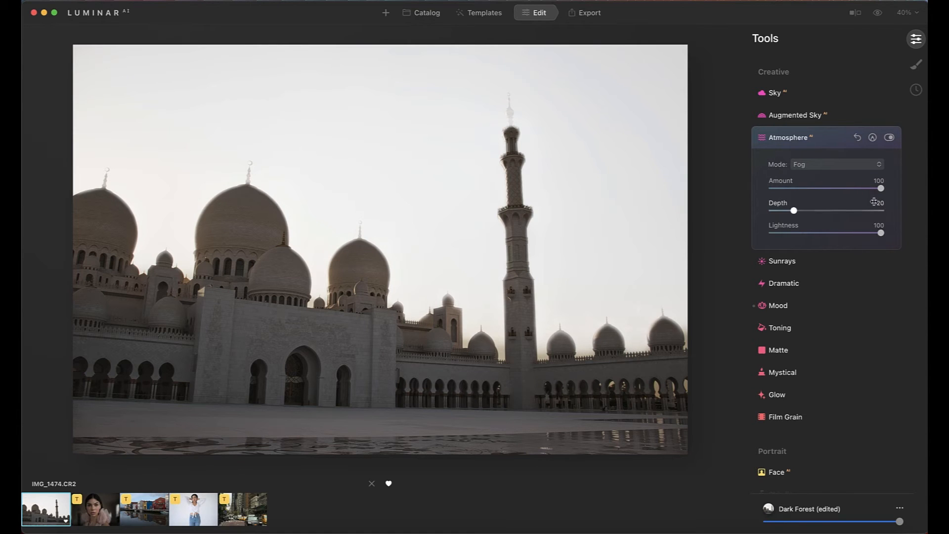
drag(880, 189, 816, 212)
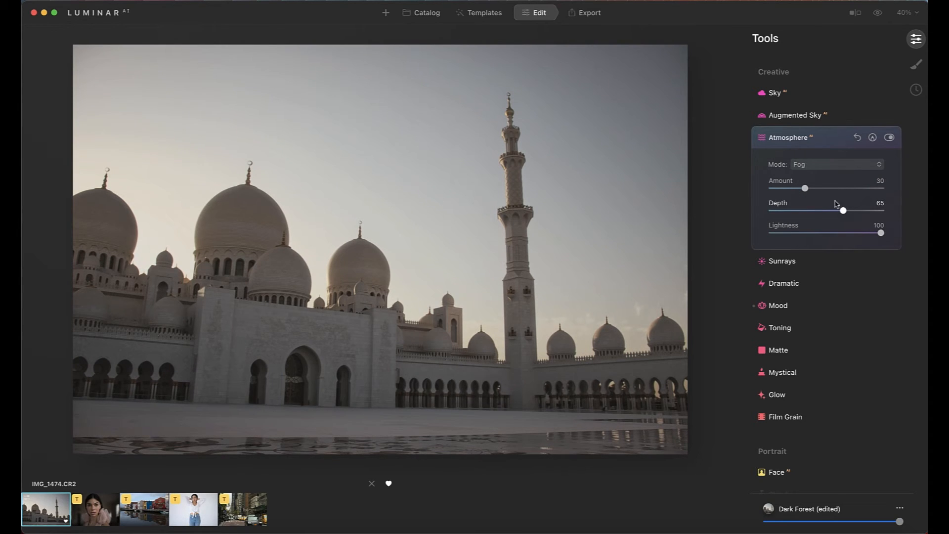
Switch Atmosphere AI to Mist with Amount 53 and reset the tool's adjustments.
click(808, 164)
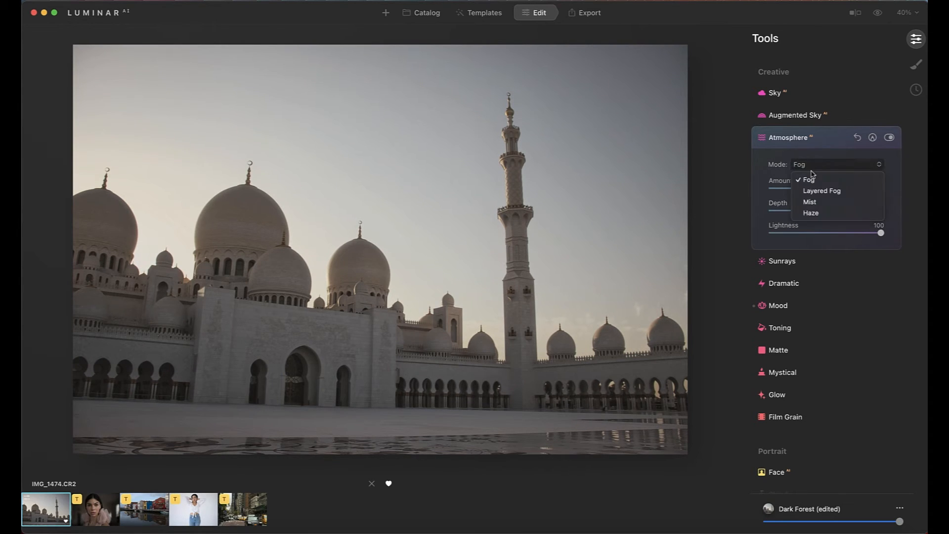
click(811, 202)
drag(805, 189, 830, 190)
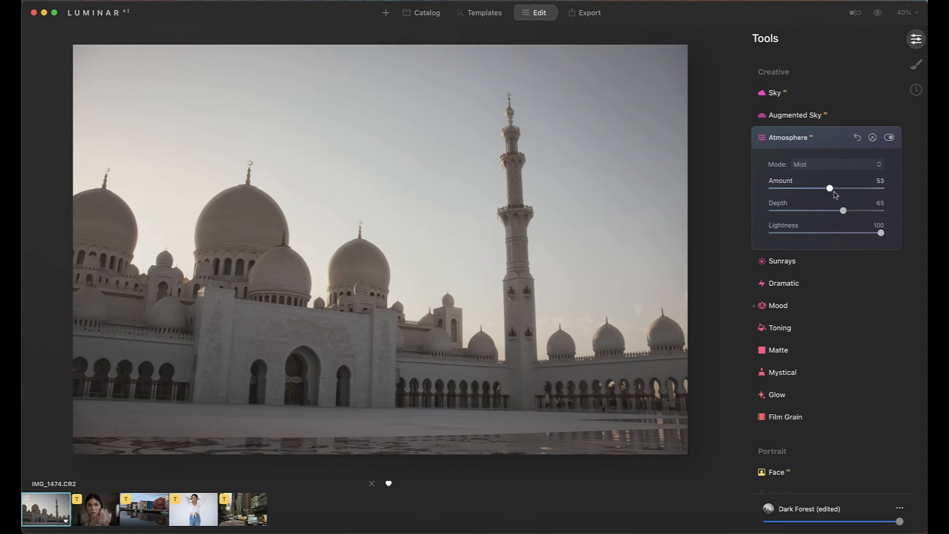
click(858, 139)
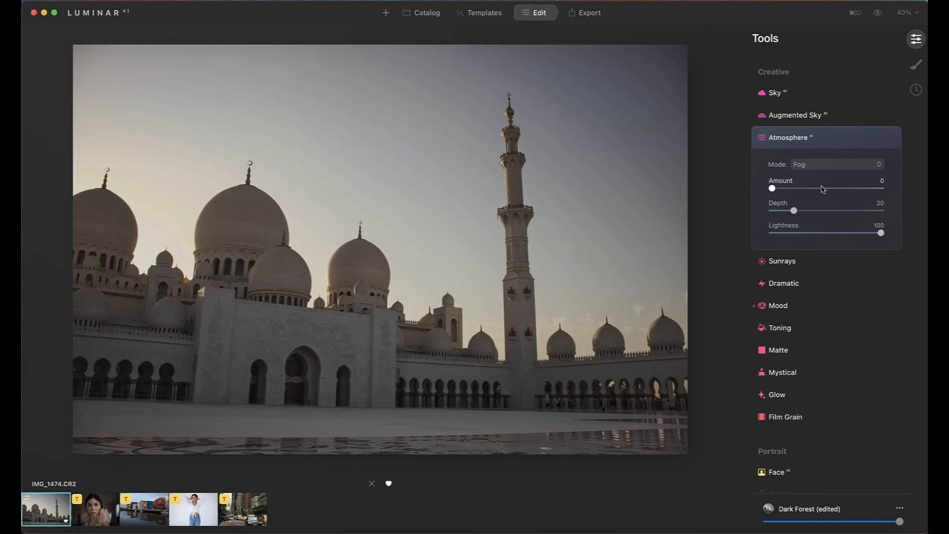
click(780, 138)
Add Sunrays to the mosque photo with the sun center near the upper-left corner of the sky and Amount at 23.
click(779, 163)
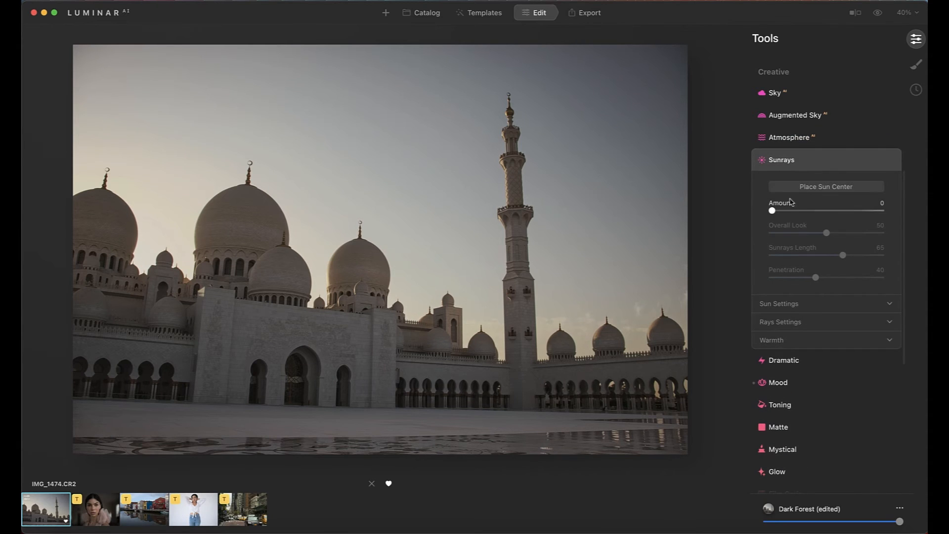
click(819, 189)
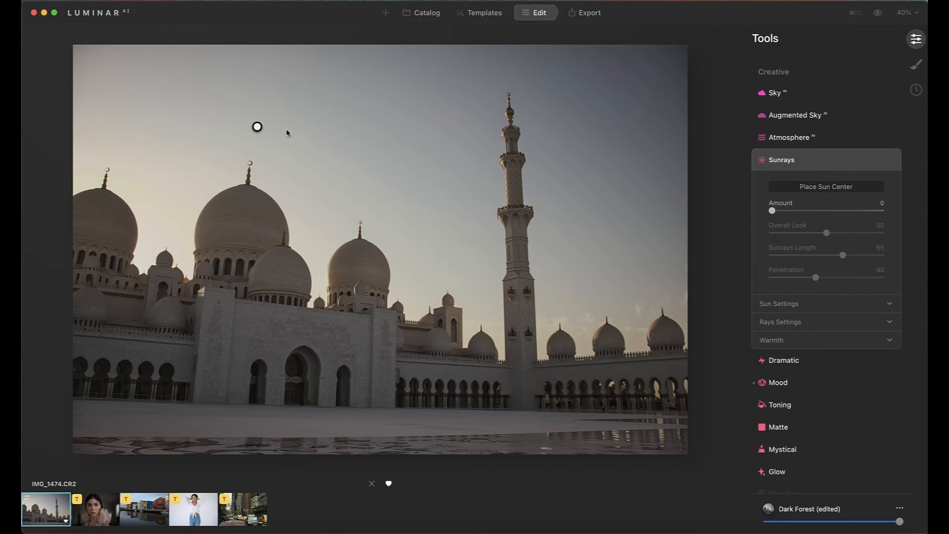
mouse_move(258, 128)
mouse_down()
mouse_move(284, 127)
mouse_move(114, 110)
mouse_move(83, 70)
mouse_up()
drag(771, 211, 844, 210)
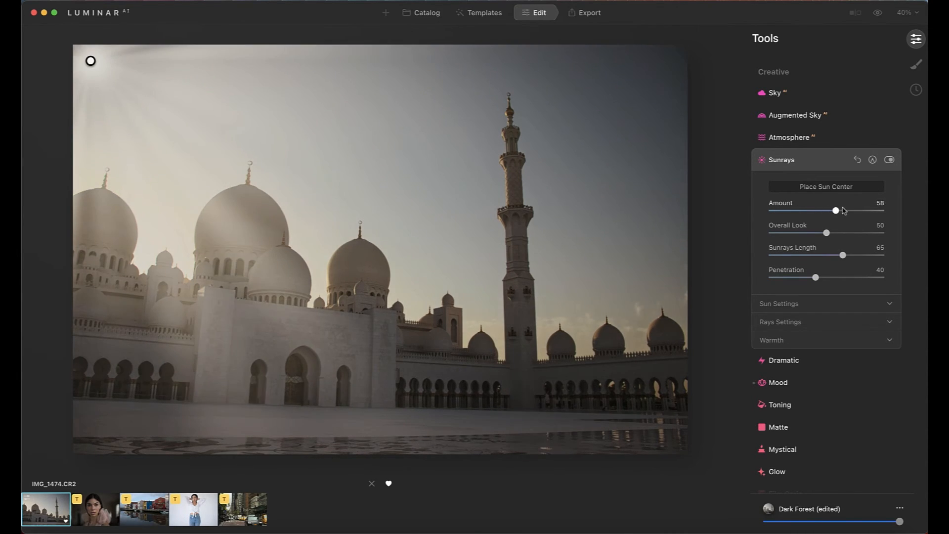
mouse_move(90, 61)
mouse_down()
mouse_move(133, 91)
mouse_move(80, 57)
mouse_move(212, 127)
mouse_move(131, 94)
mouse_move(91, 60)
mouse_up()
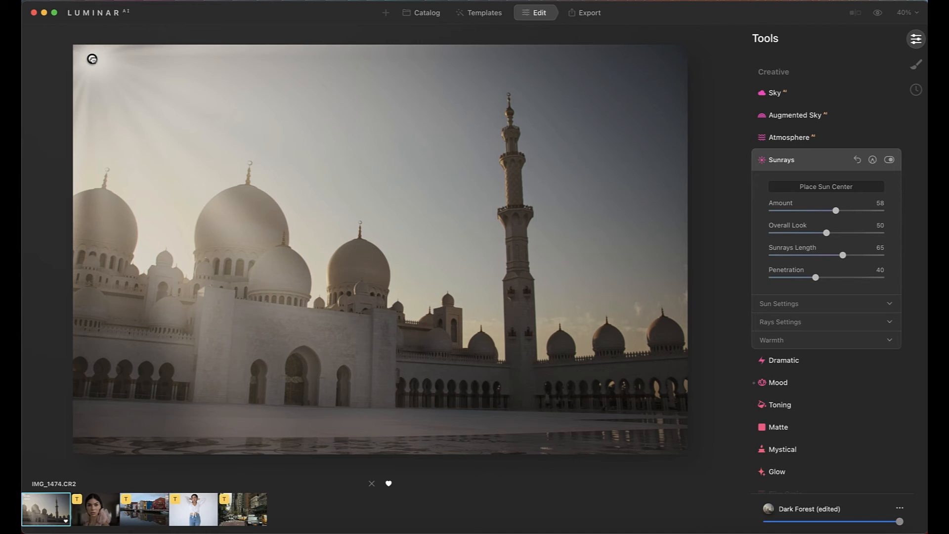
mouse_move(815, 212)
mouse_down()
mouse_move(781, 214)
mouse_move(797, 213)
mouse_up()
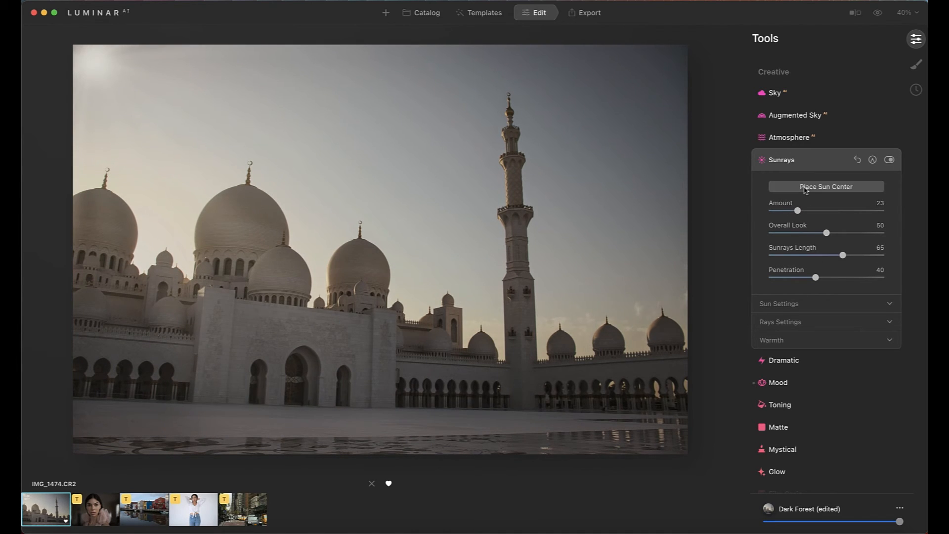
click(782, 160)
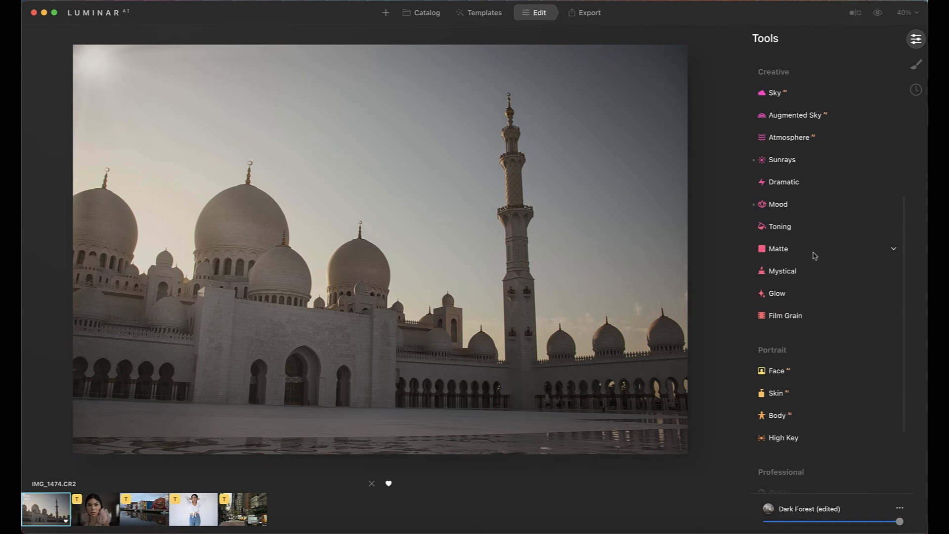
Switch to the close-up portrait photo and brighten the face with Face AI, setting Face Light to 61.
scroll(809, 288, down, 5)
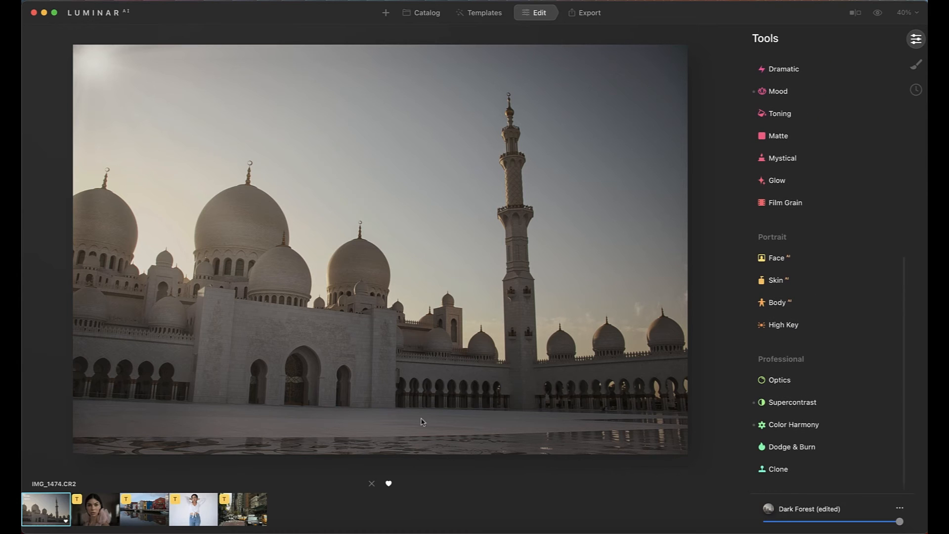
click(89, 517)
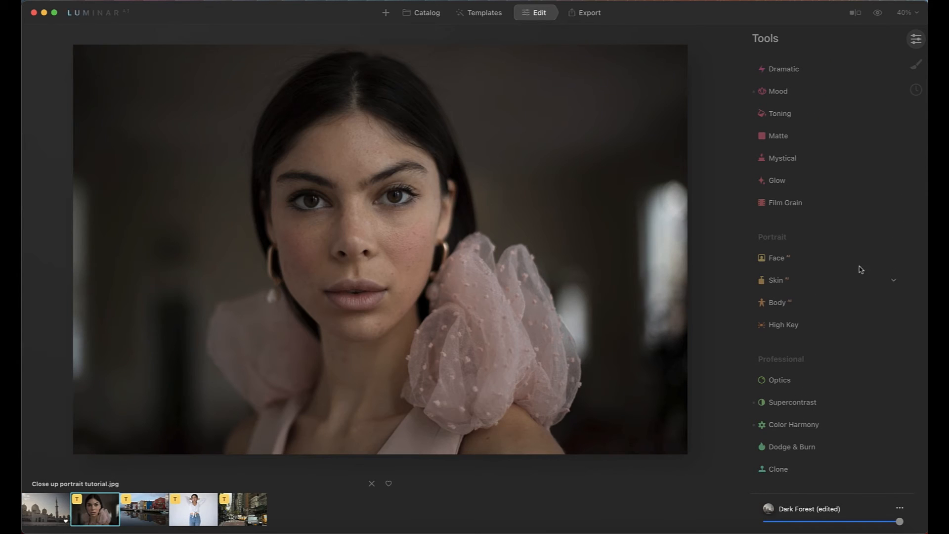
click(339, 226)
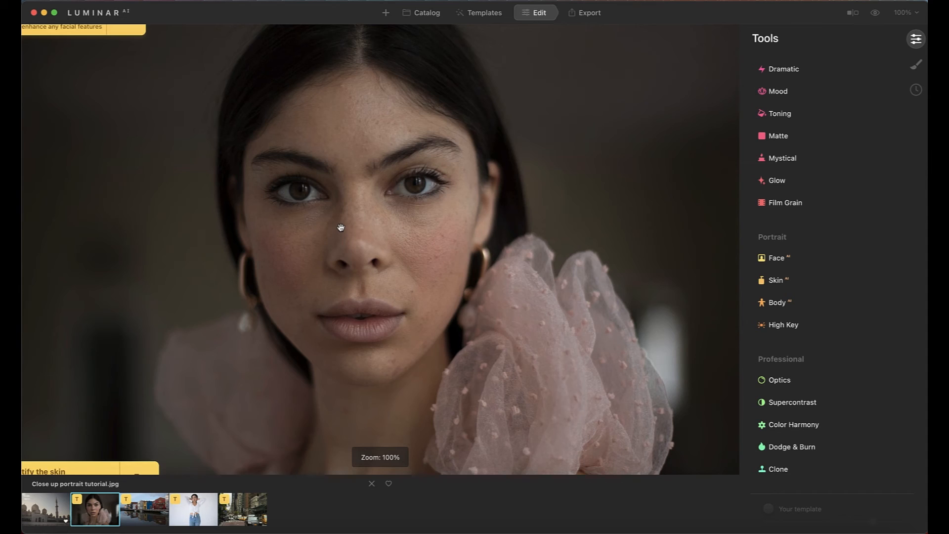
click(339, 226)
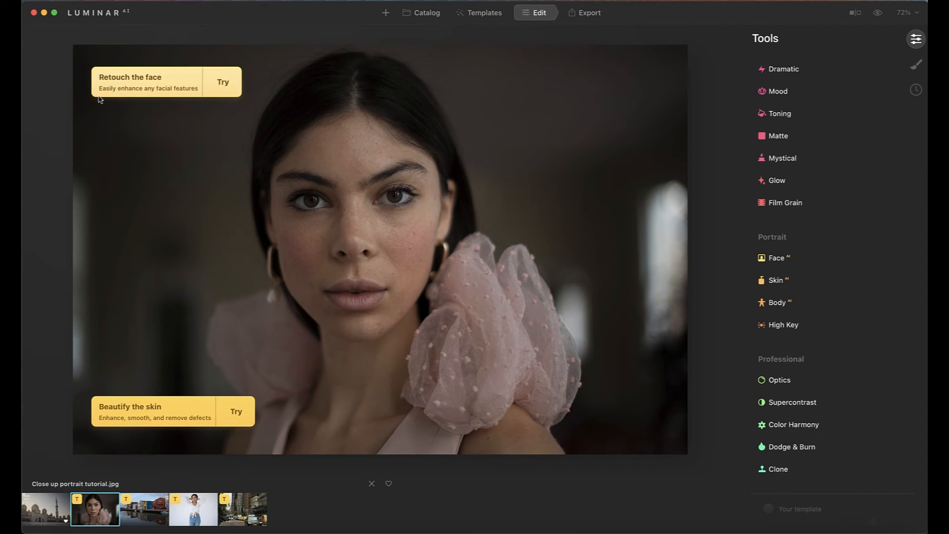
click(221, 84)
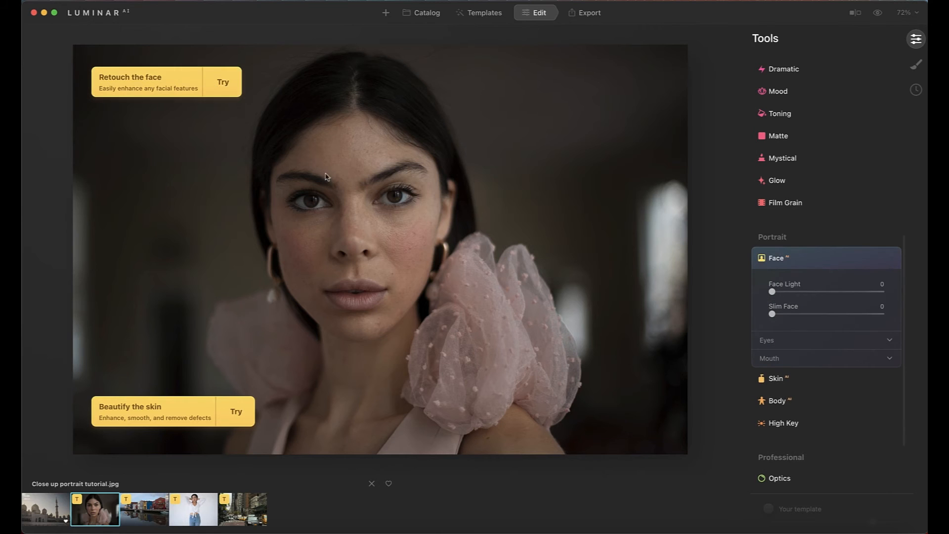
drag(771, 292, 844, 295)
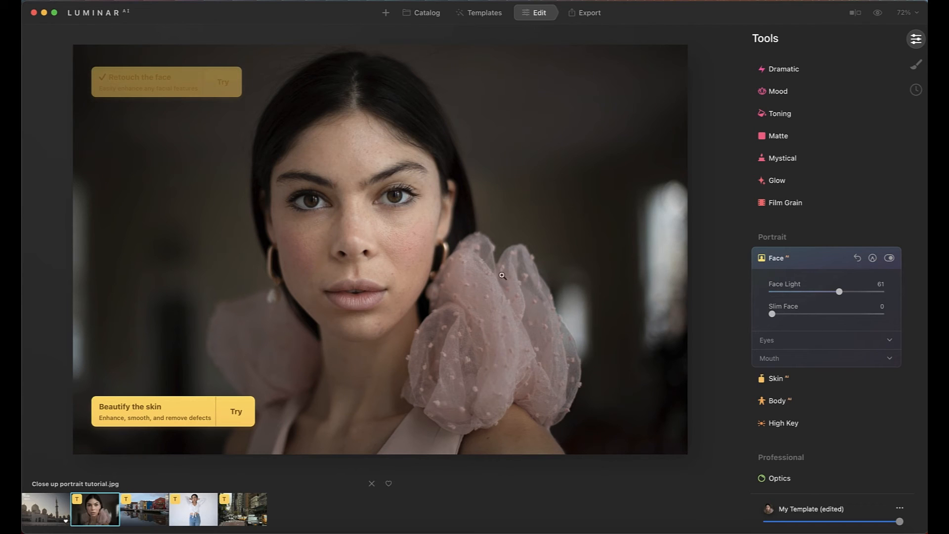
Set Face AI's Slim Face to 37 on the close-up portrait.
click(388, 243)
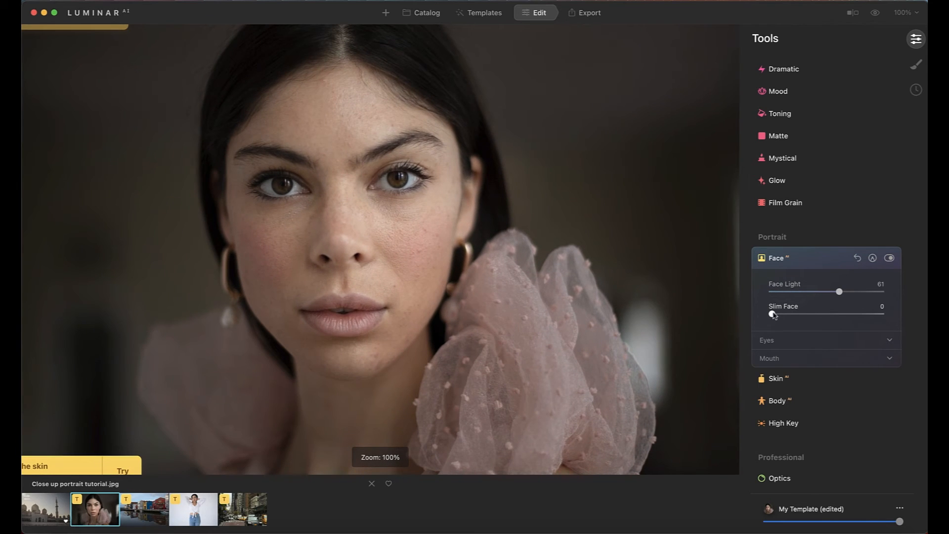
drag(777, 315, 818, 316)
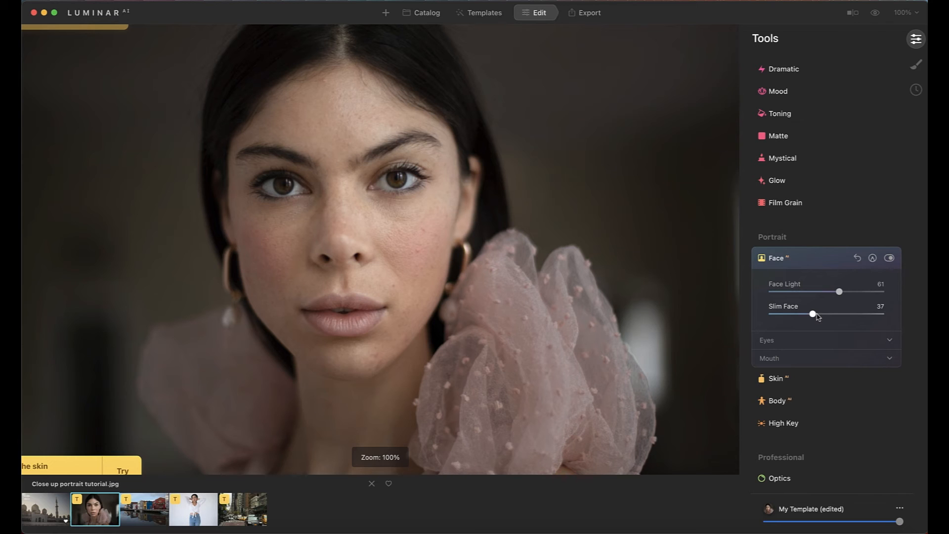
click(781, 258)
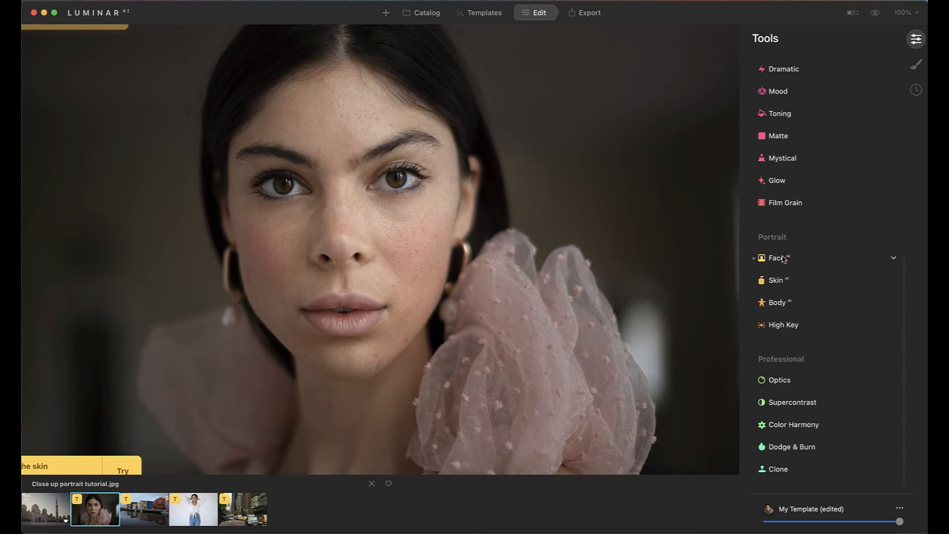
click(784, 258)
double_click(253, 331)
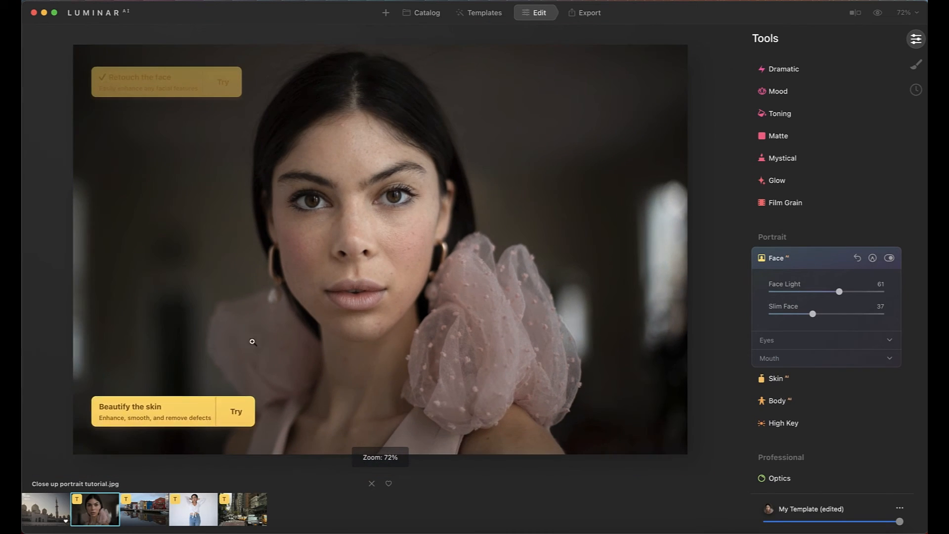
Smooth the portrait's skin with Skin AI, setting Amount to 37.
click(221, 418)
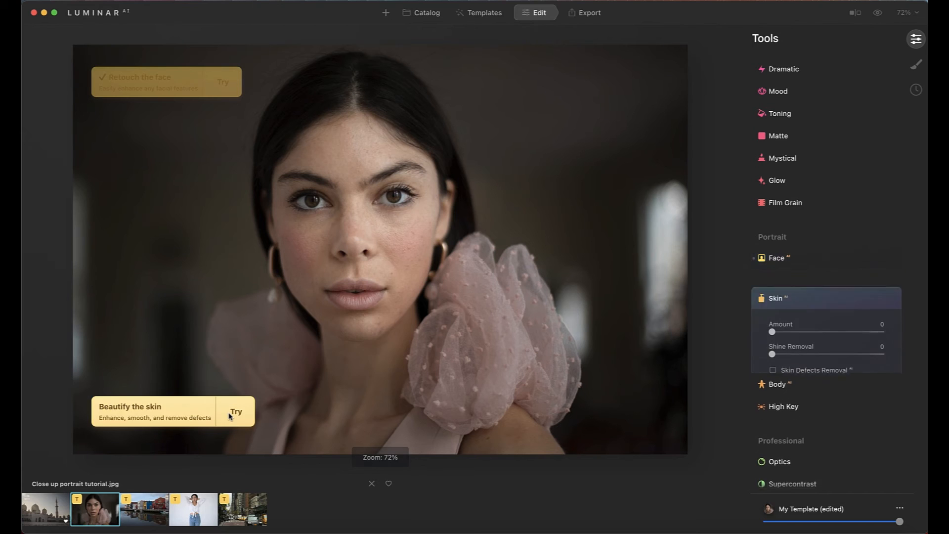
drag(772, 314, 810, 314)
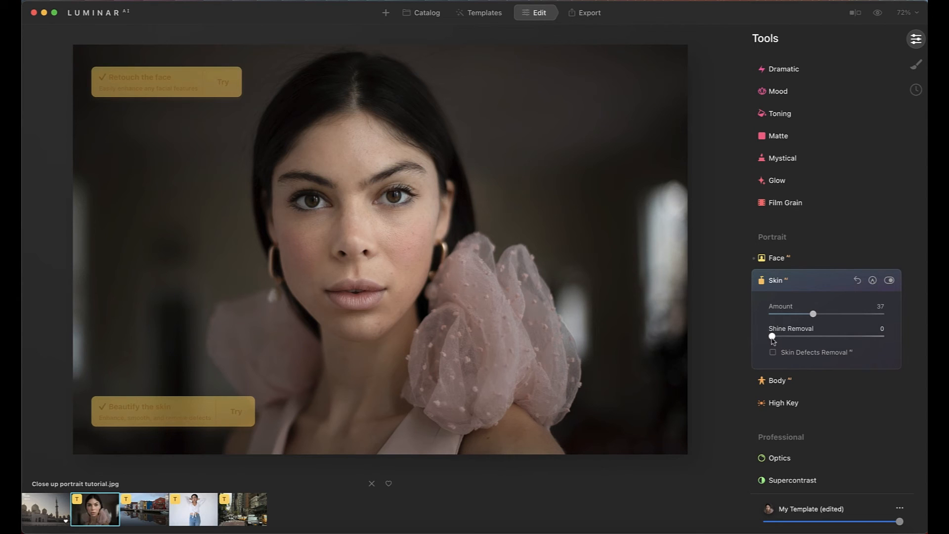
click(776, 282)
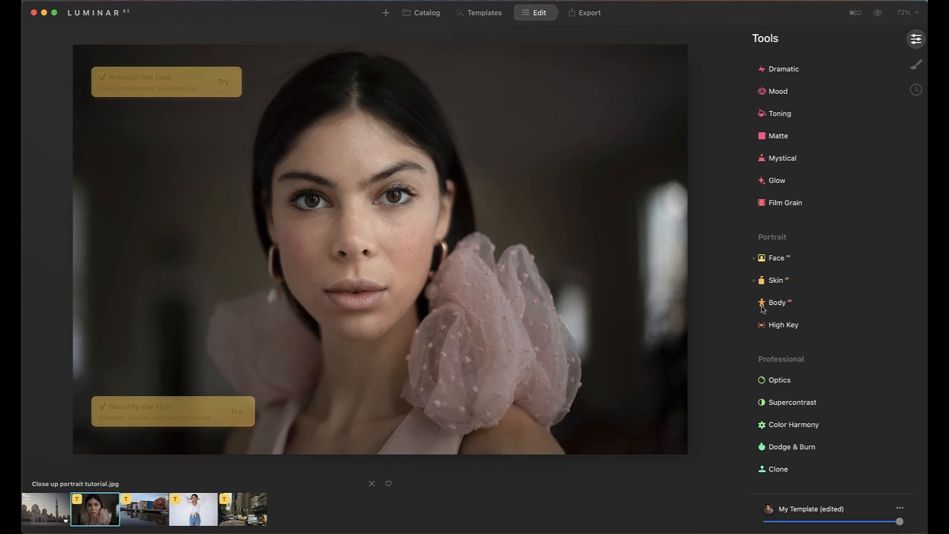
Switch to the photo of the woman in jeans and set Body AI's Shape to 33 and Abdomen to 31.
click(197, 515)
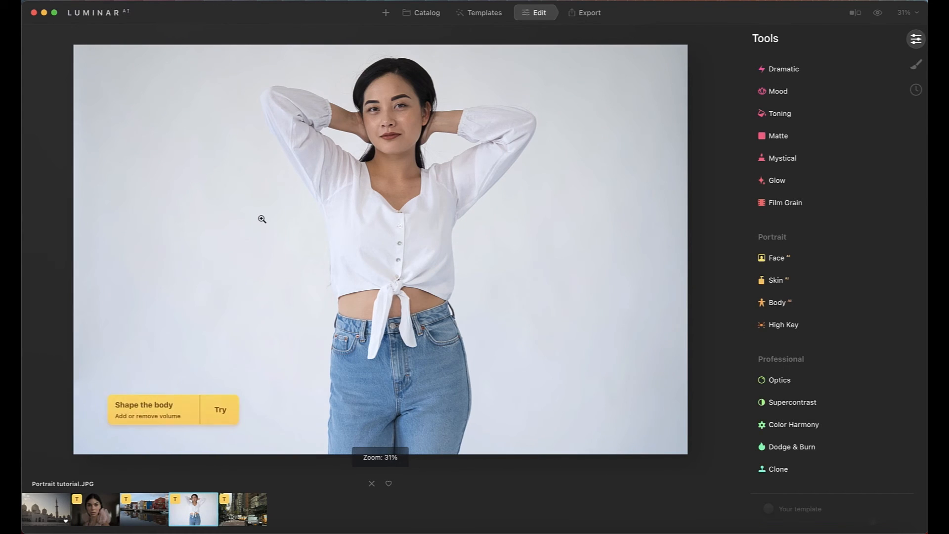
click(218, 409)
drag(828, 340, 847, 340)
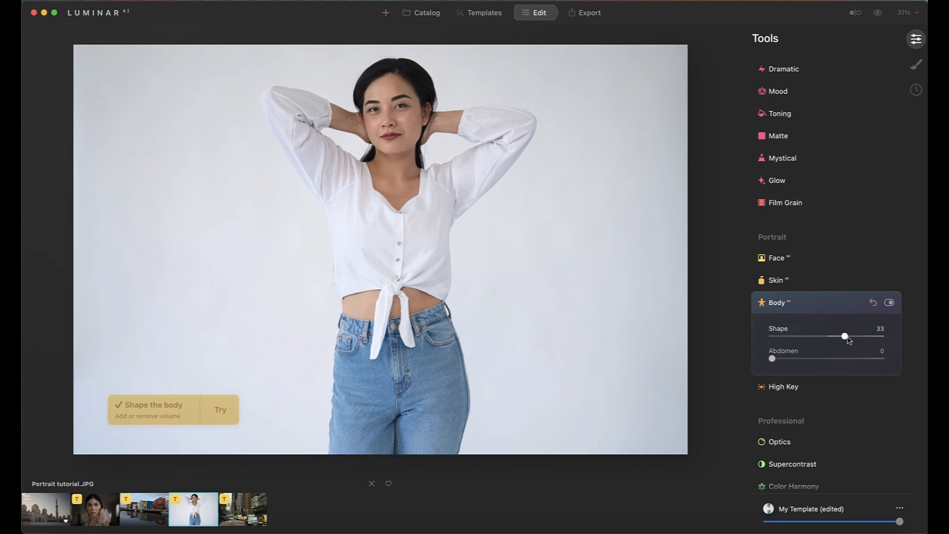
drag(772, 358, 810, 360)
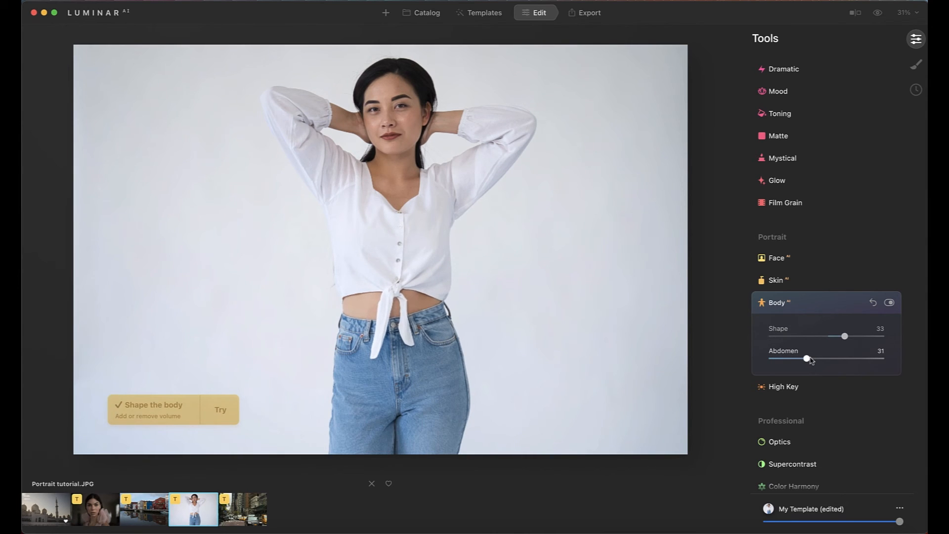
click(816, 308)
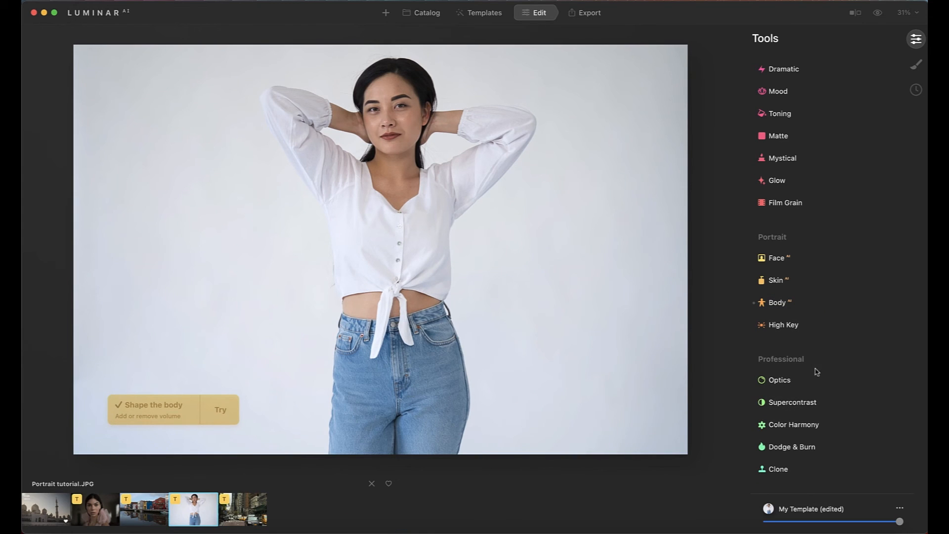
Switch to the city street photo, try the Scenery collection's templates on it, and settle on Clear Skies.
click(243, 512)
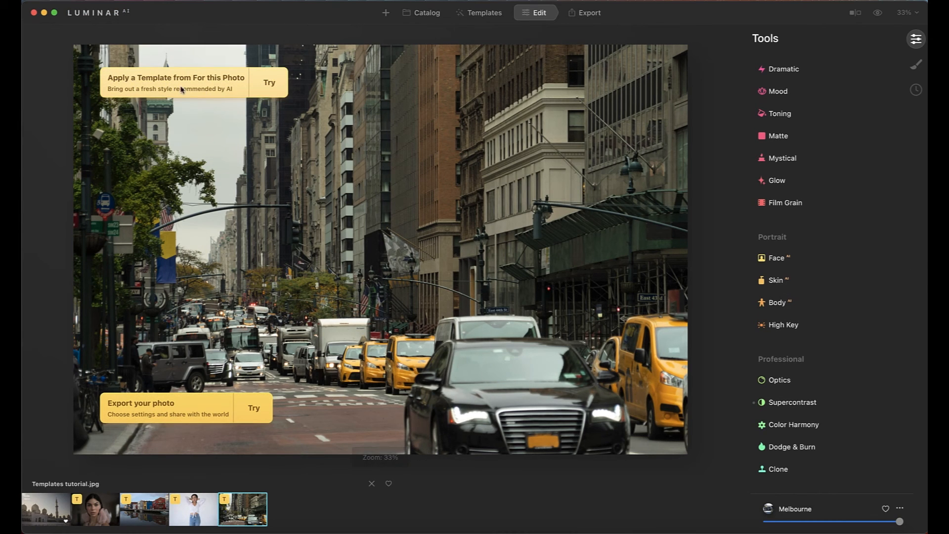
click(269, 85)
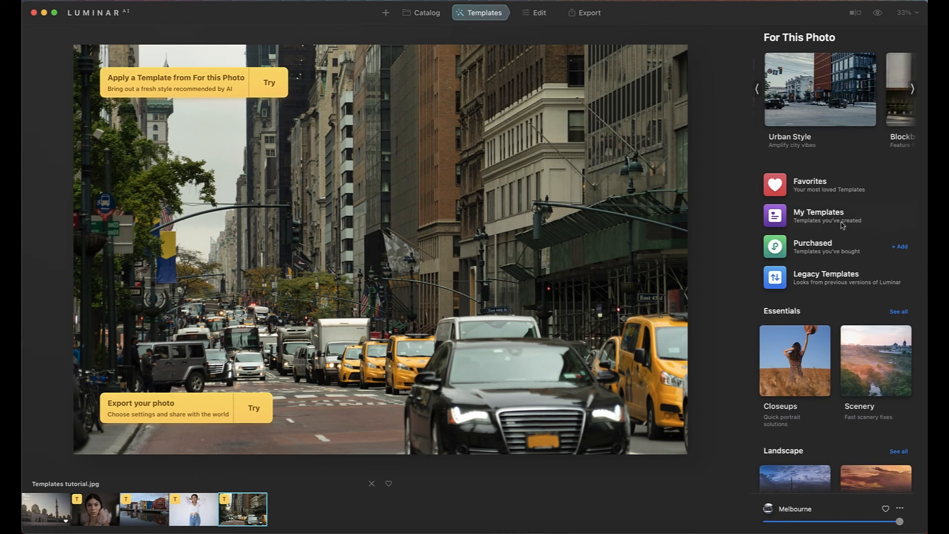
click(875, 361)
click(802, 220)
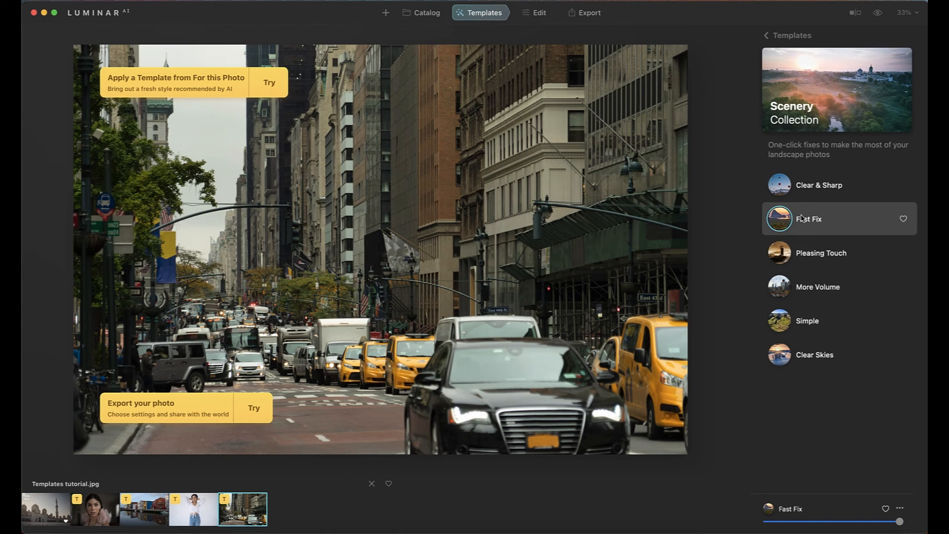
click(811, 197)
click(814, 244)
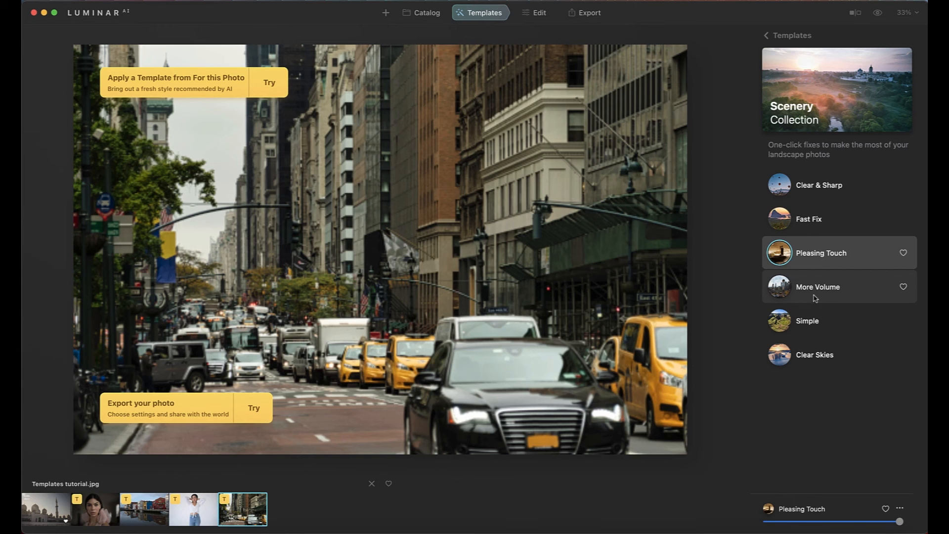
click(812, 295)
click(809, 322)
click(812, 360)
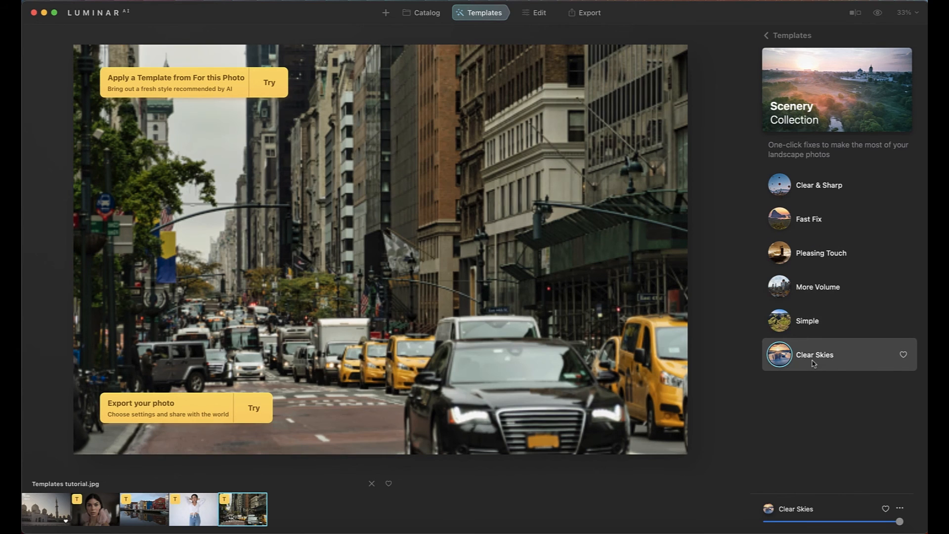
Return to the editing tools for the street photo, view the Optics settings, and raise Highlights Contrast in Supercontrast.
click(536, 12)
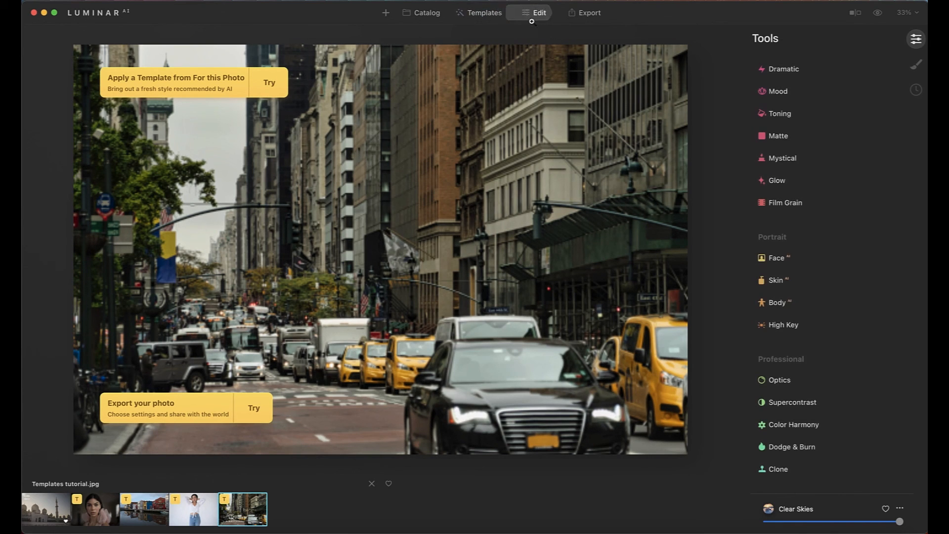
scroll(813, 334, down, 2)
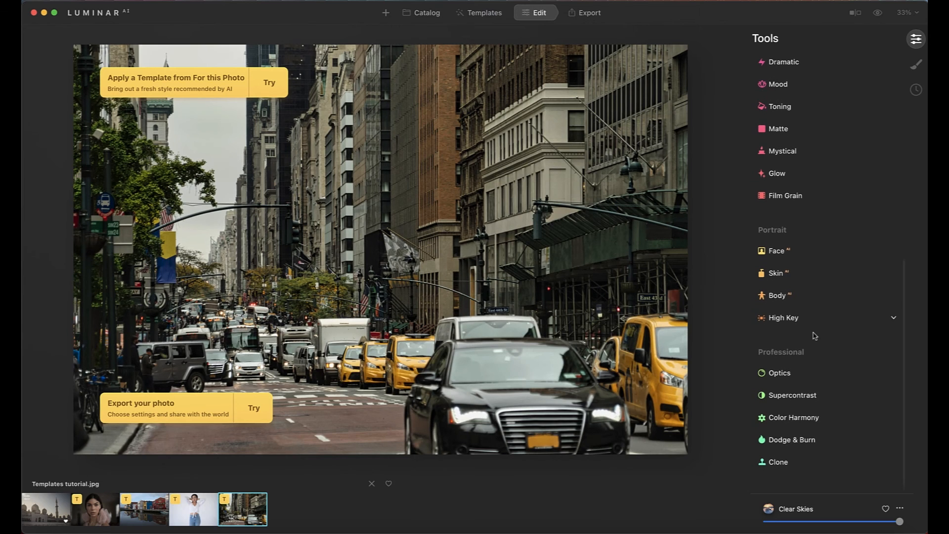
click(780, 380)
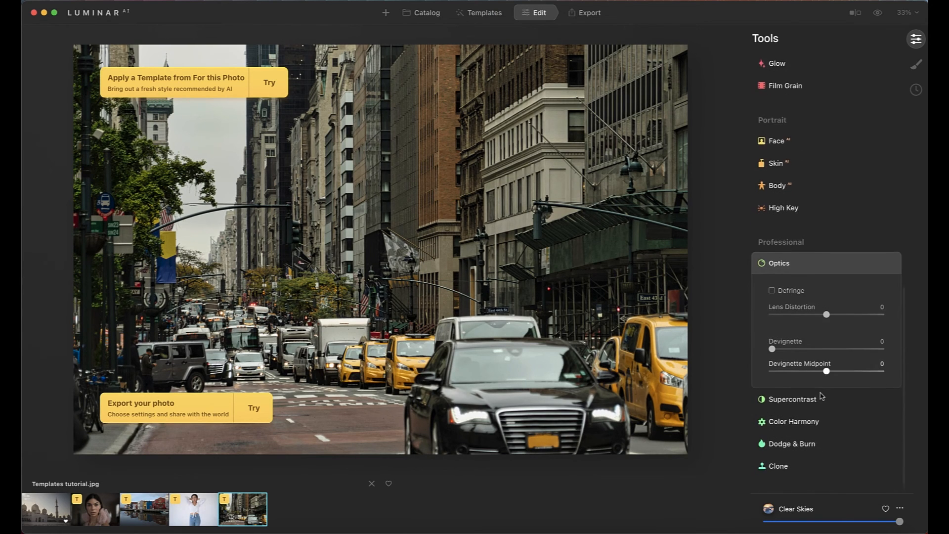
click(817, 398)
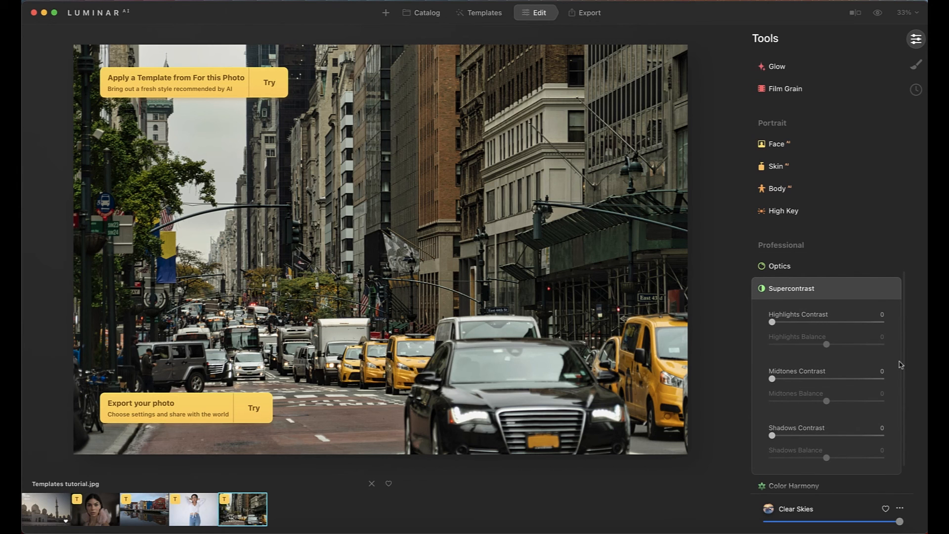
drag(772, 322, 808, 322)
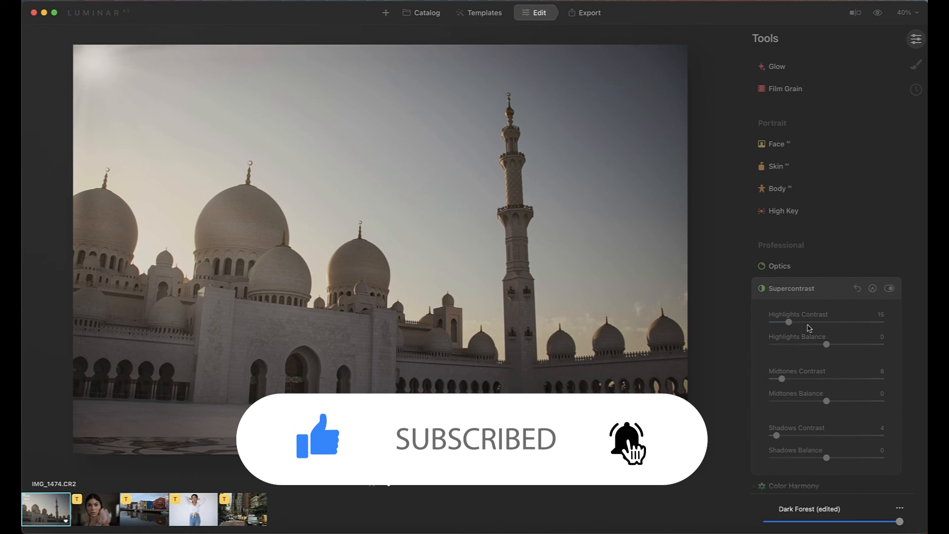
Try Supercontrast on the mosque photo with Highlights Contrast 45 and Highlights Balance -20, and reset the tool.
drag(791, 326, 829, 346)
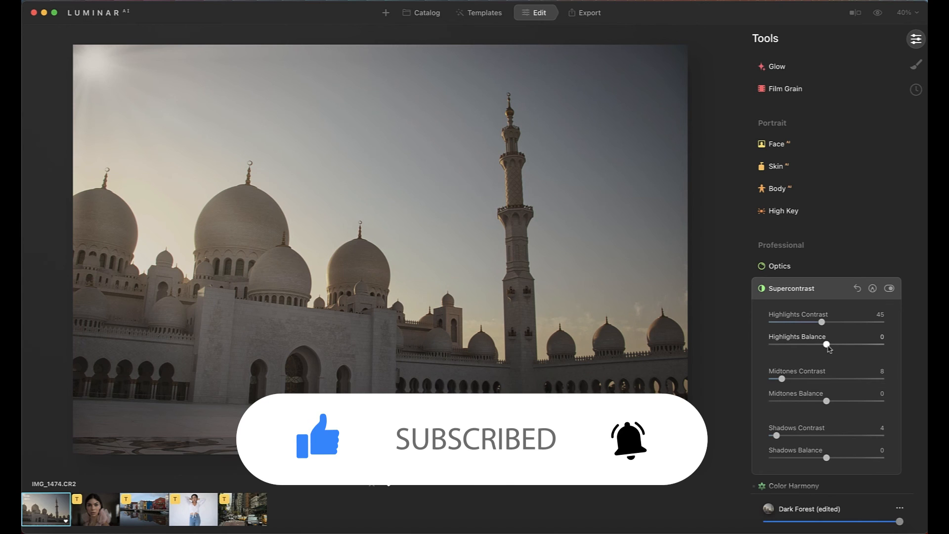
double_click(796, 316)
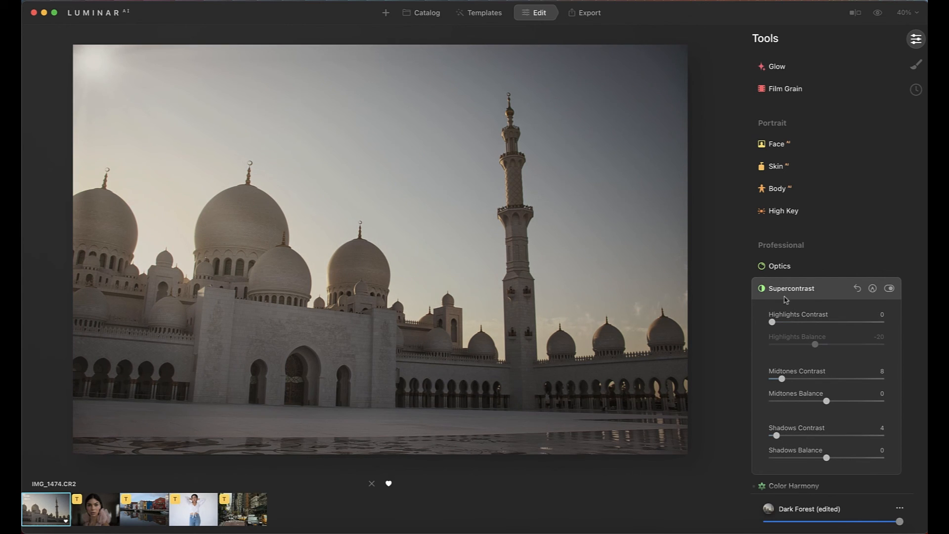
click(857, 289)
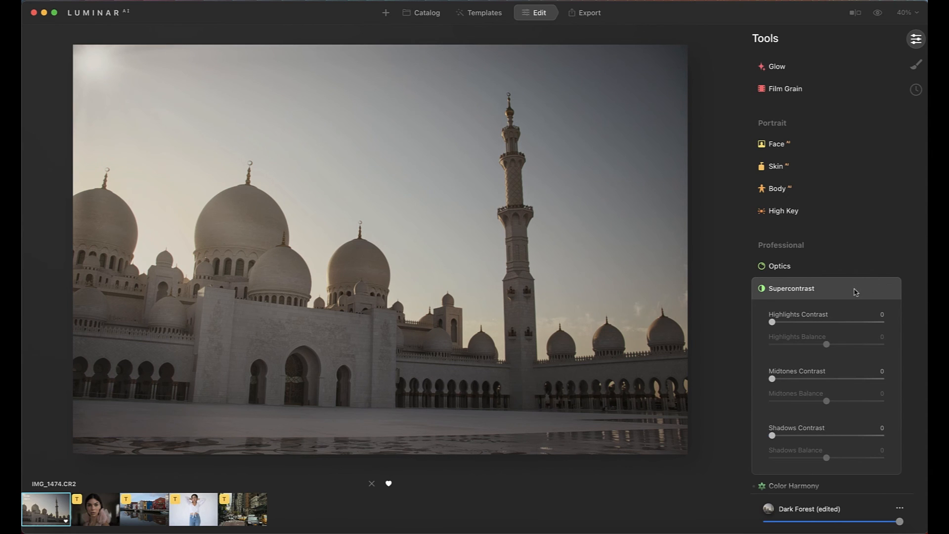
click(855, 292)
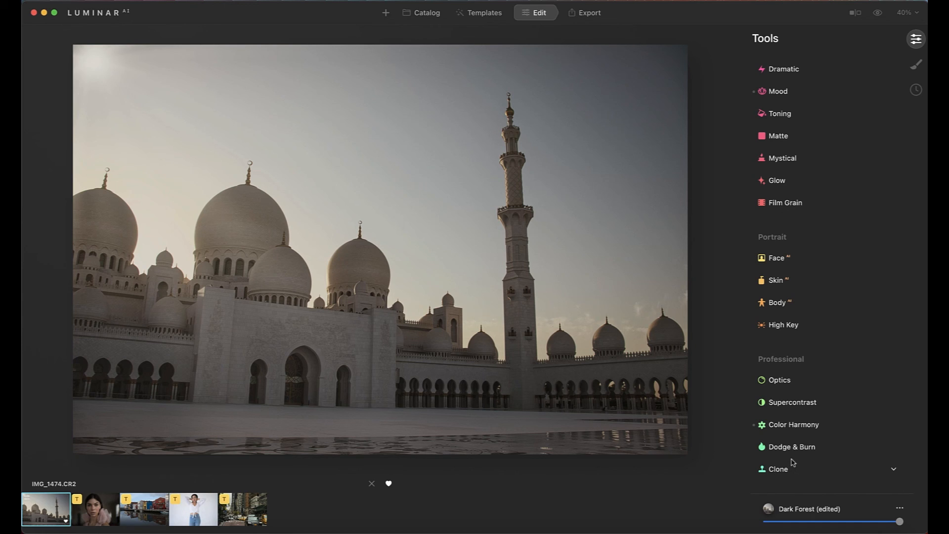
Open the export options for the mosque photo.
click(584, 14)
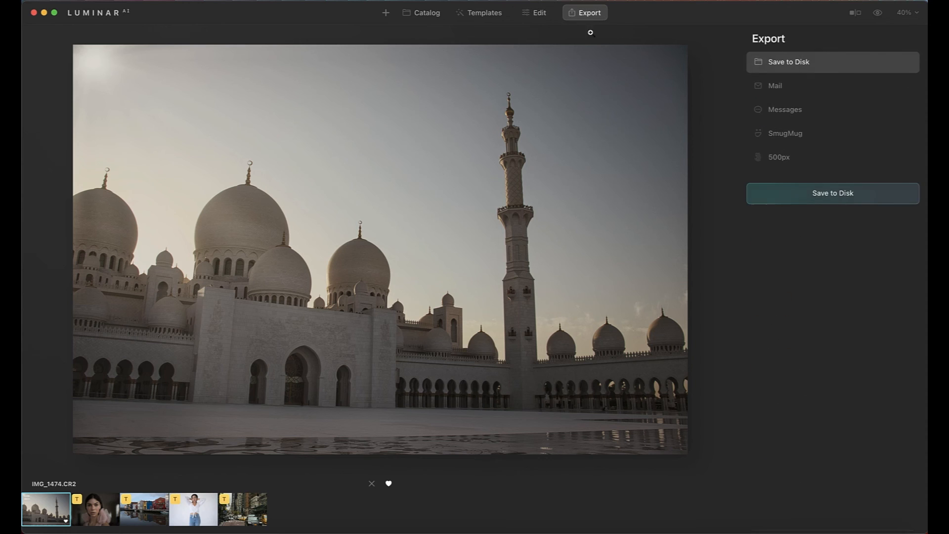